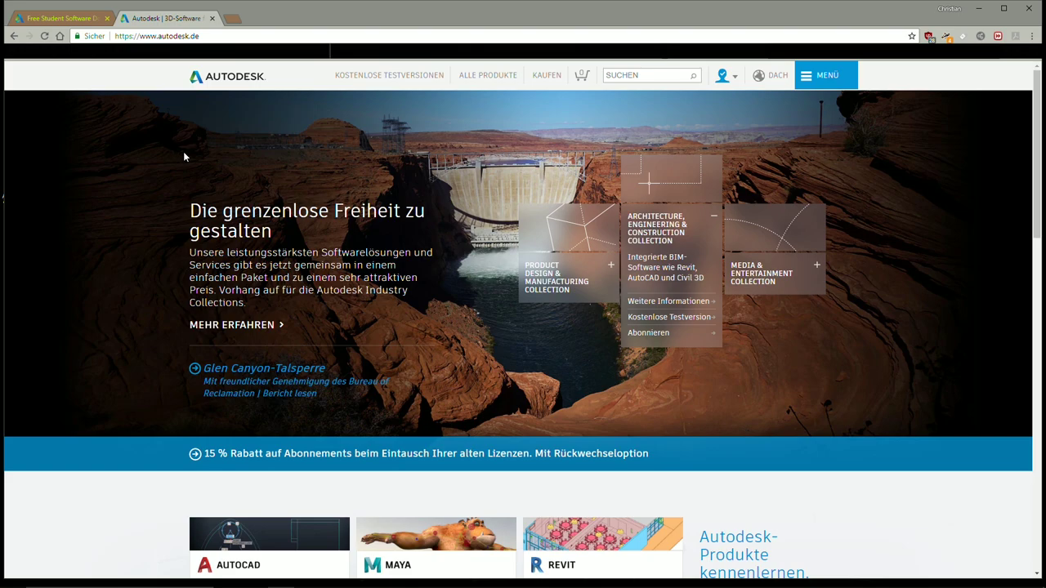
Go to the Kostenlose Testversionen page and look over the yearly AutoCAD price
click(397, 78)
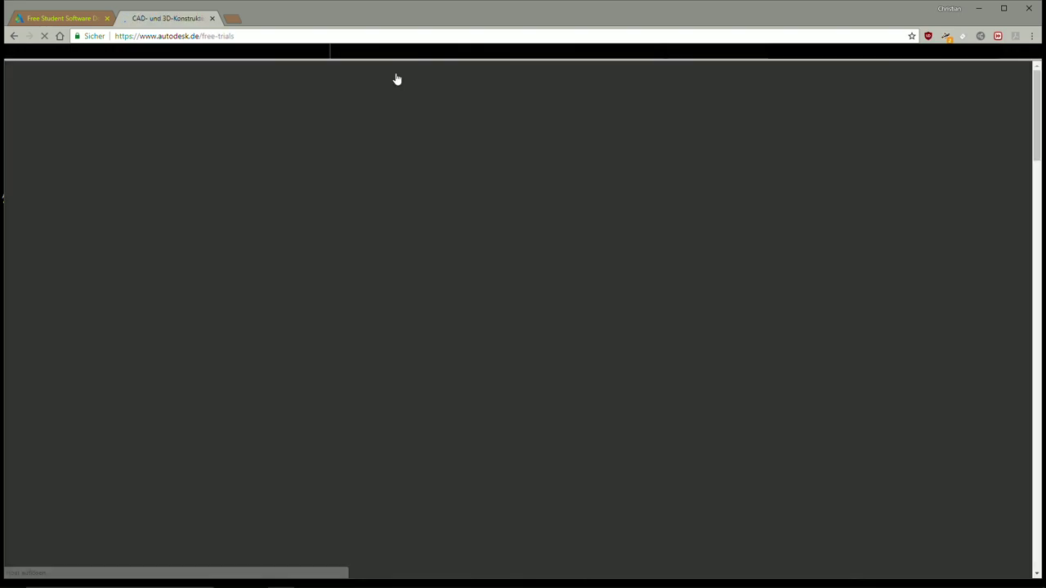
scroll(509, 134, down, 1)
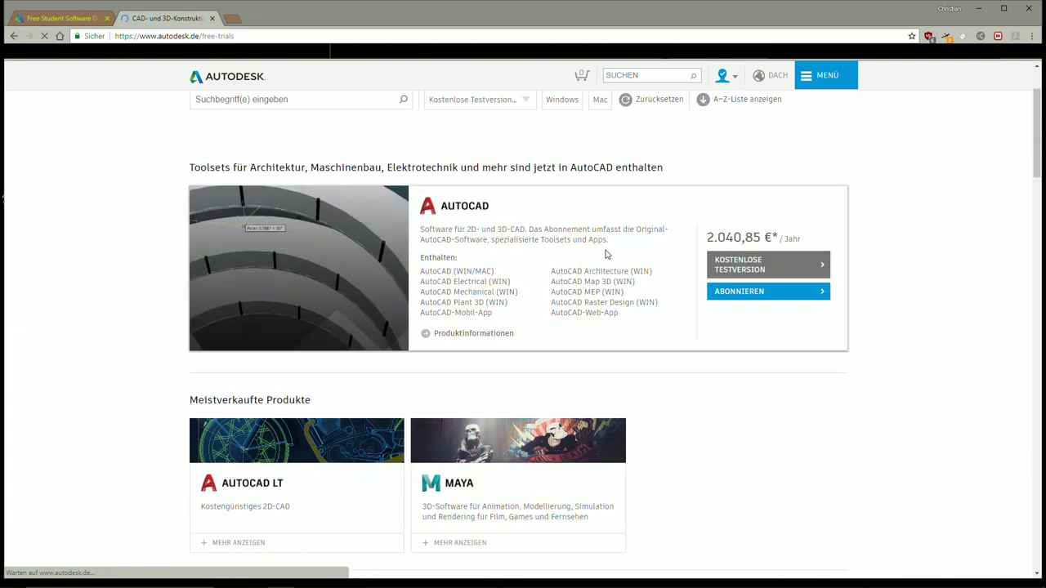
drag(707, 242, 906, 279)
click(938, 294)
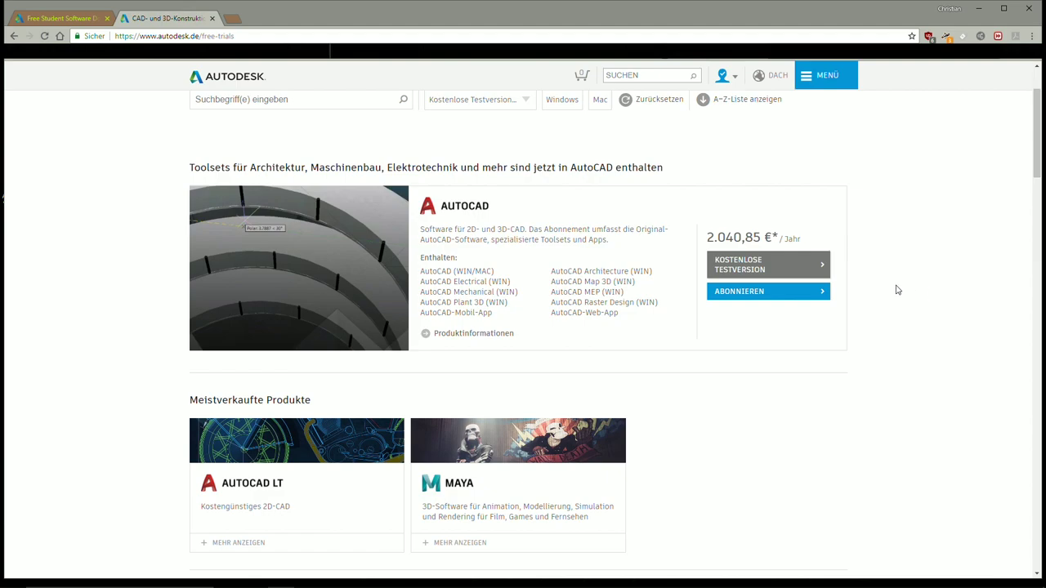
Open the AutoCAD 30-day free trial page, dismissing the trial product dialog
click(760, 268)
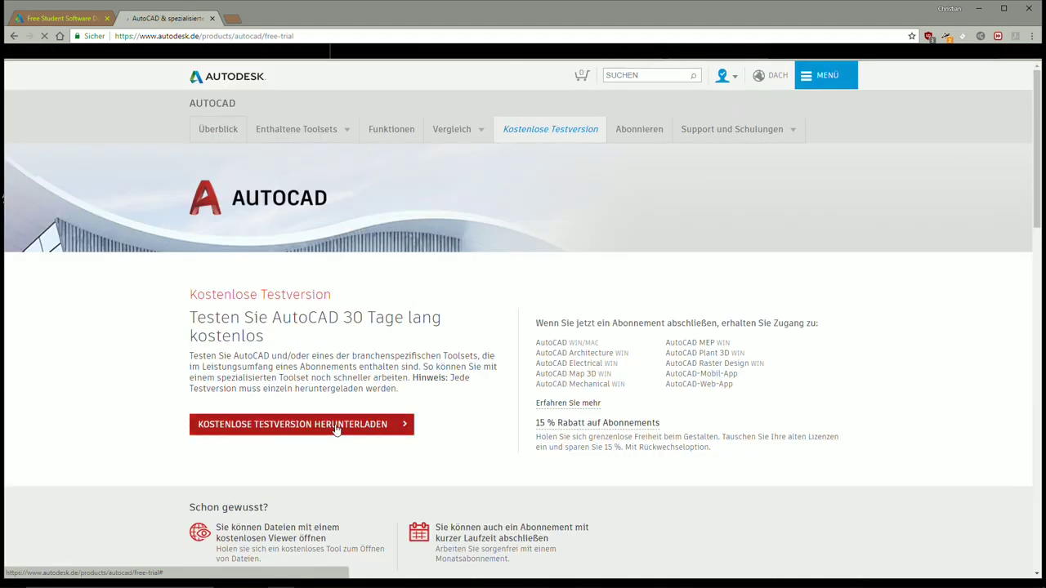
click(318, 428)
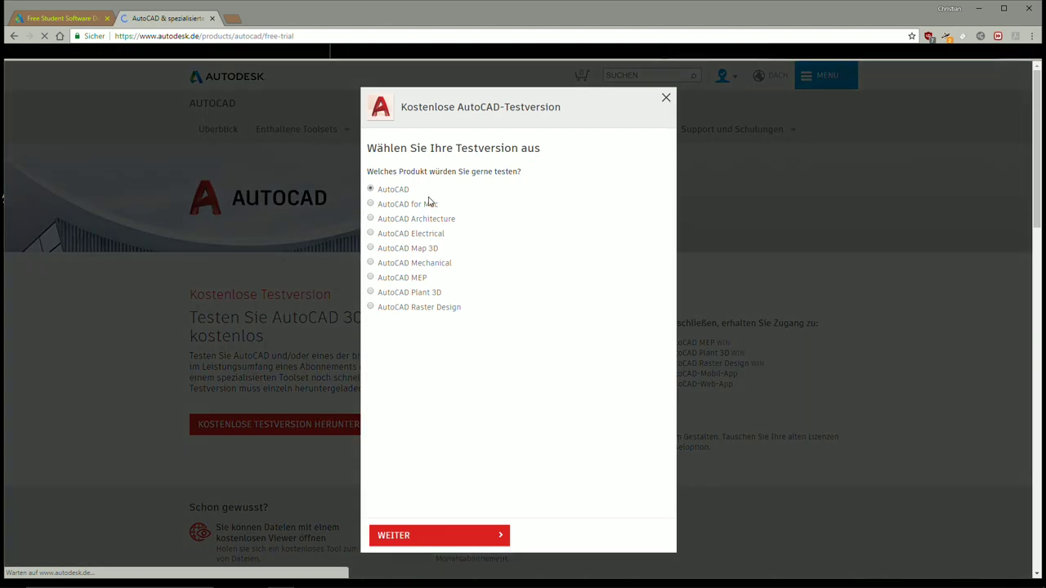
click(666, 99)
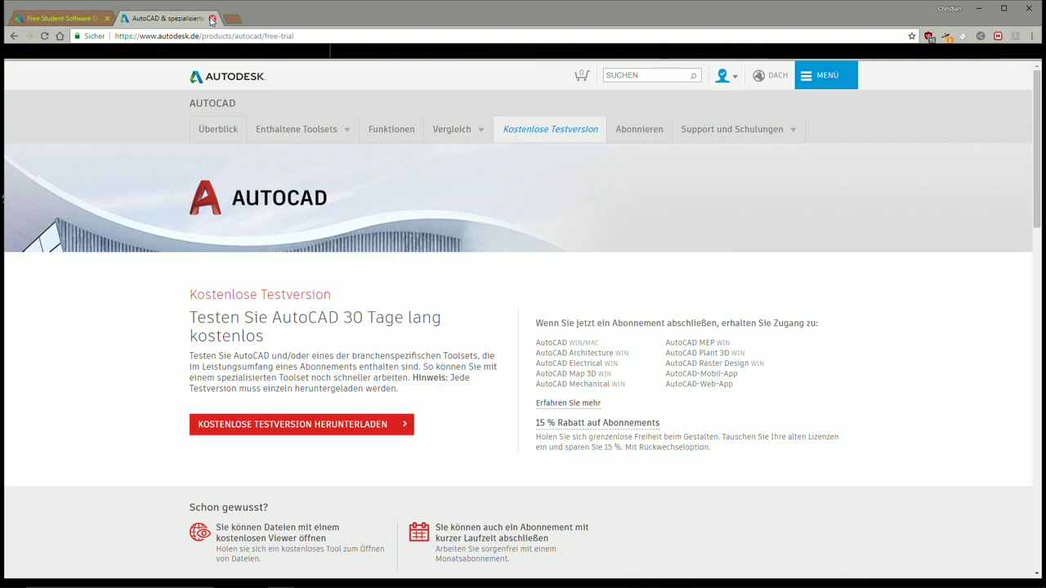
Return to the Free Student Software tab and close the AutoCAD trial tab
click(69, 18)
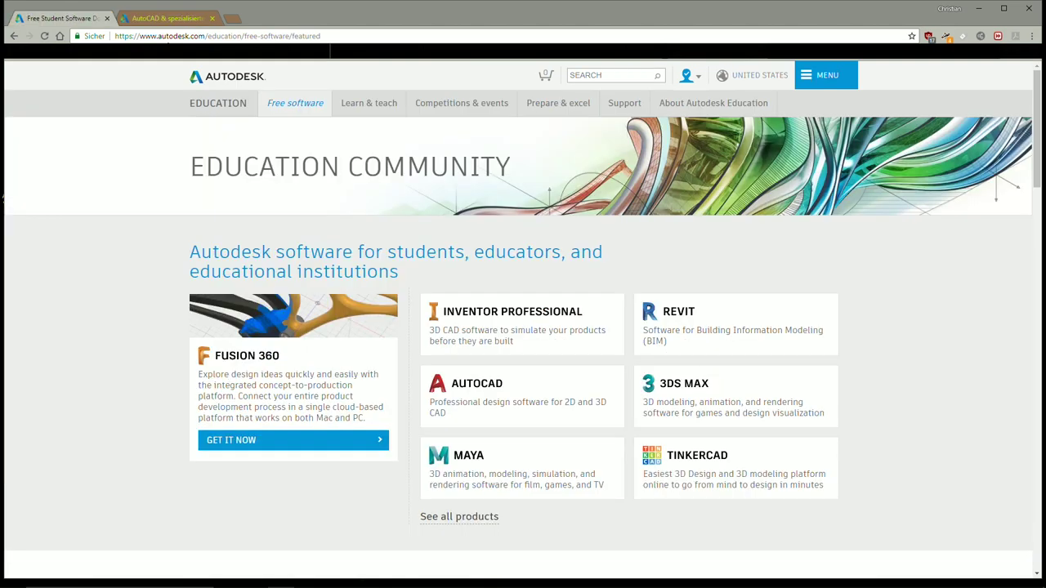
click(190, 17)
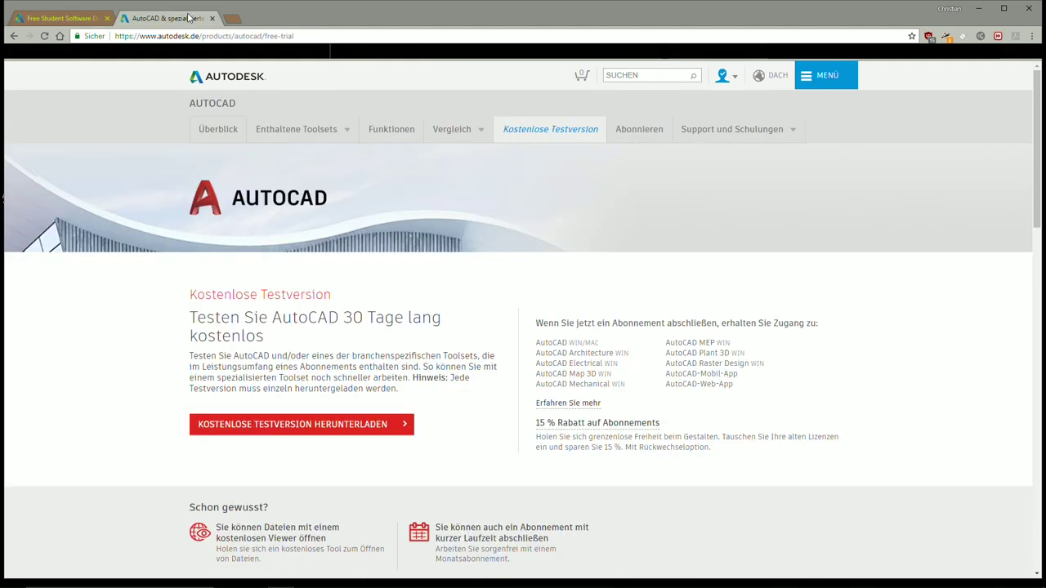
click(212, 18)
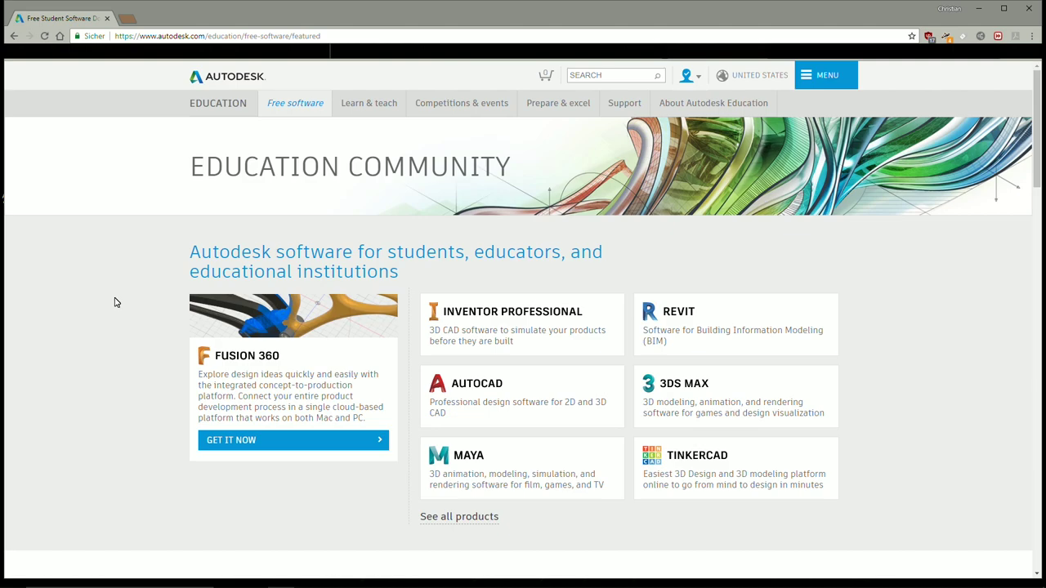
Open the AutoCAD student page, then sign out and back into the education account
click(491, 388)
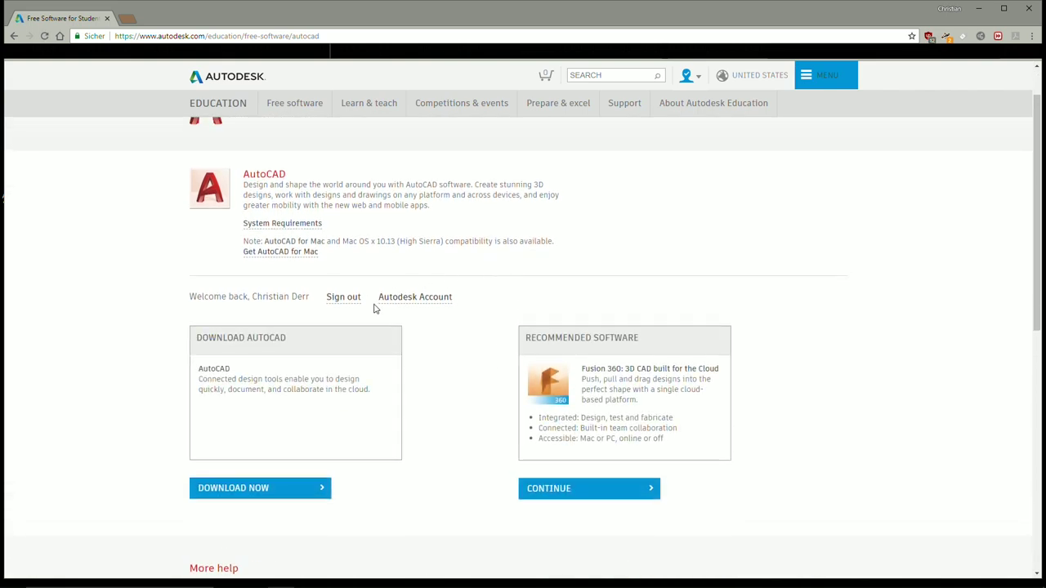
click(339, 303)
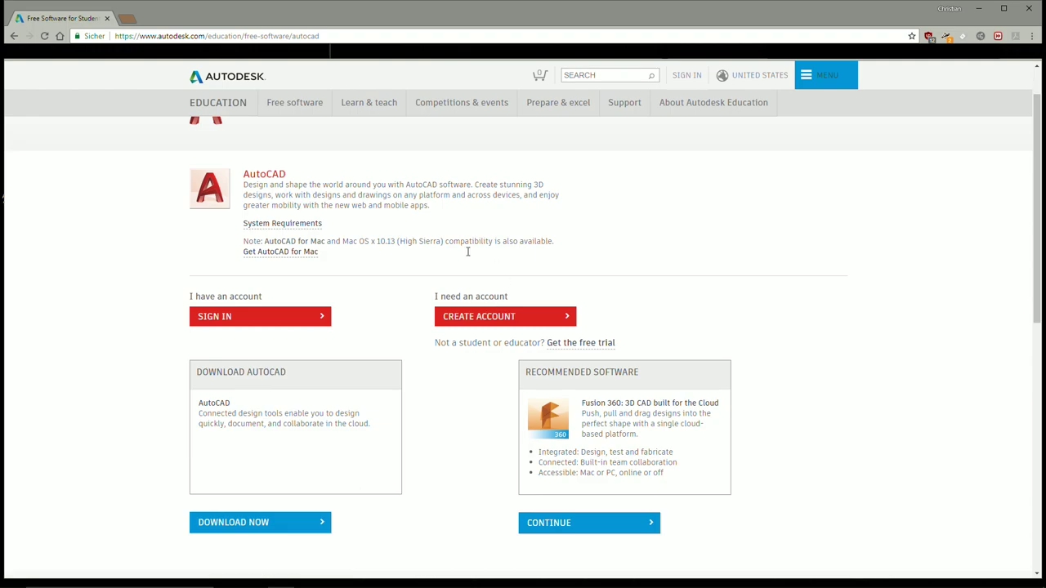
click(389, 324)
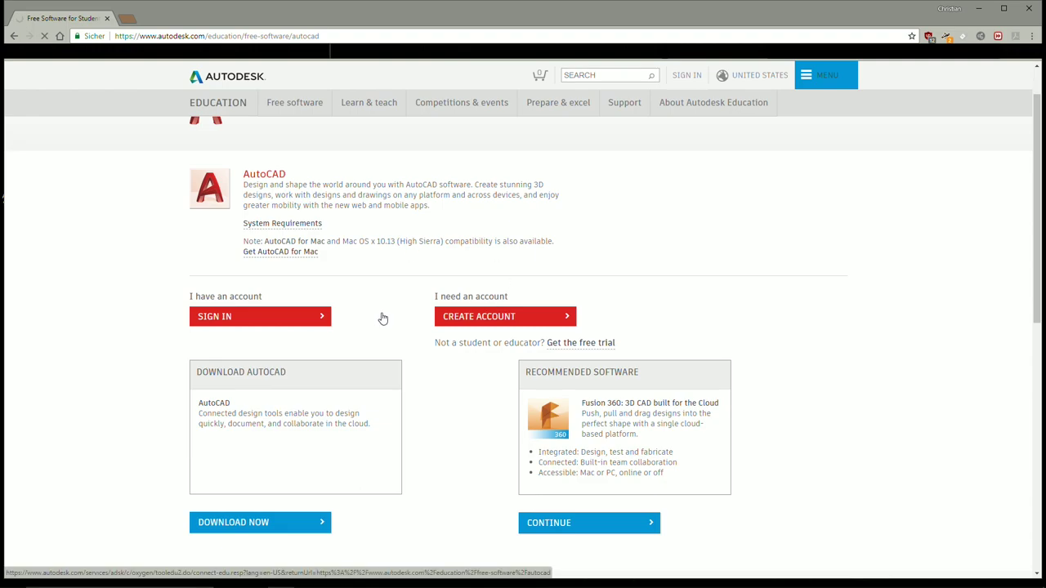
click(209, 321)
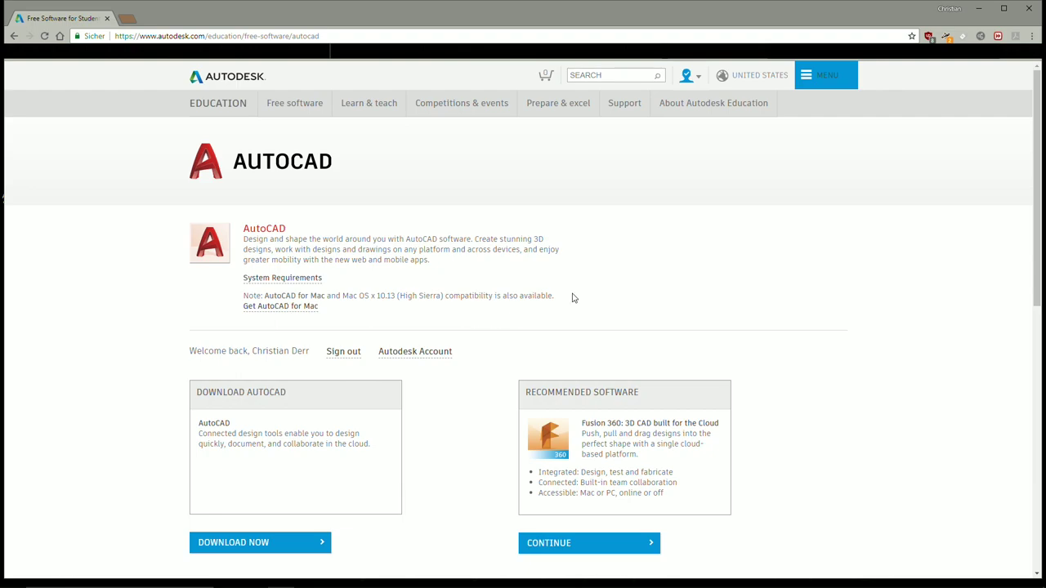
Reveal the AutoCAD download options and choose Personal or individual use licence
scroll(572, 290, down, 2)
scroll(454, 252, up, 1)
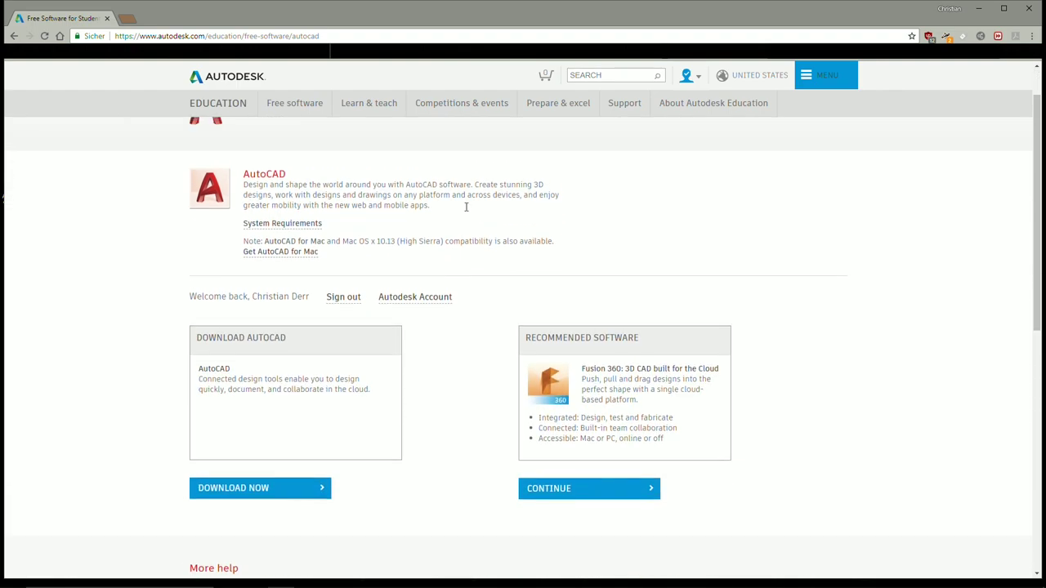
click(251, 489)
scroll(376, 355, down, 4)
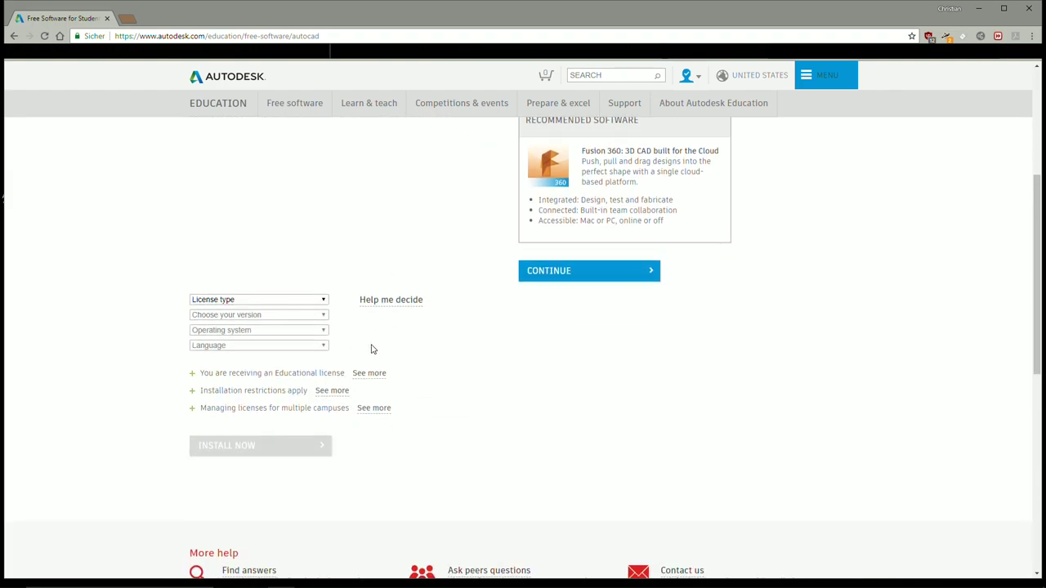
click(287, 299)
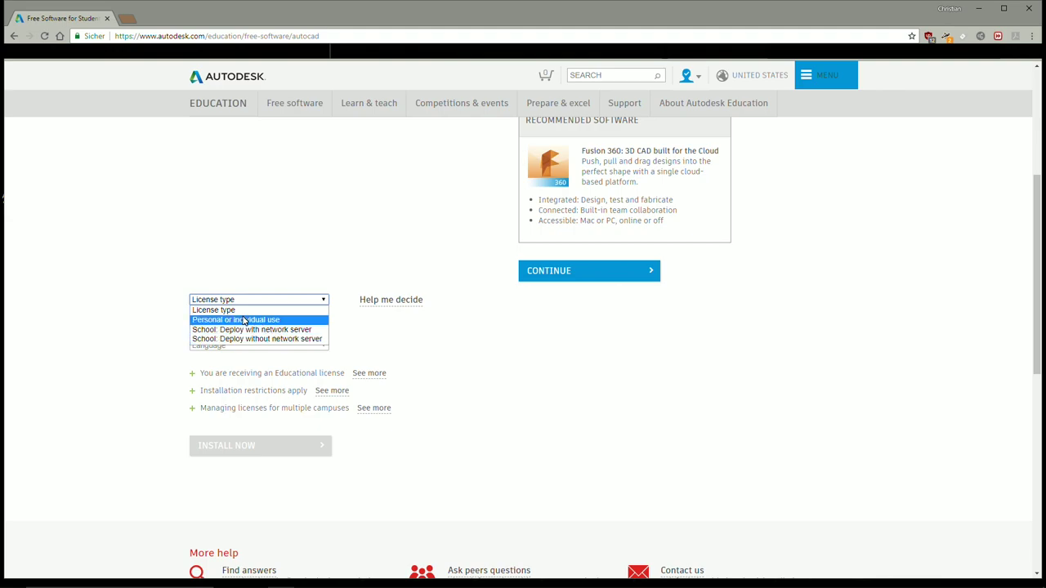
click(245, 320)
Select AutoCAD 2019, Windows 64-bit and Deutsch for the student download
click(260, 316)
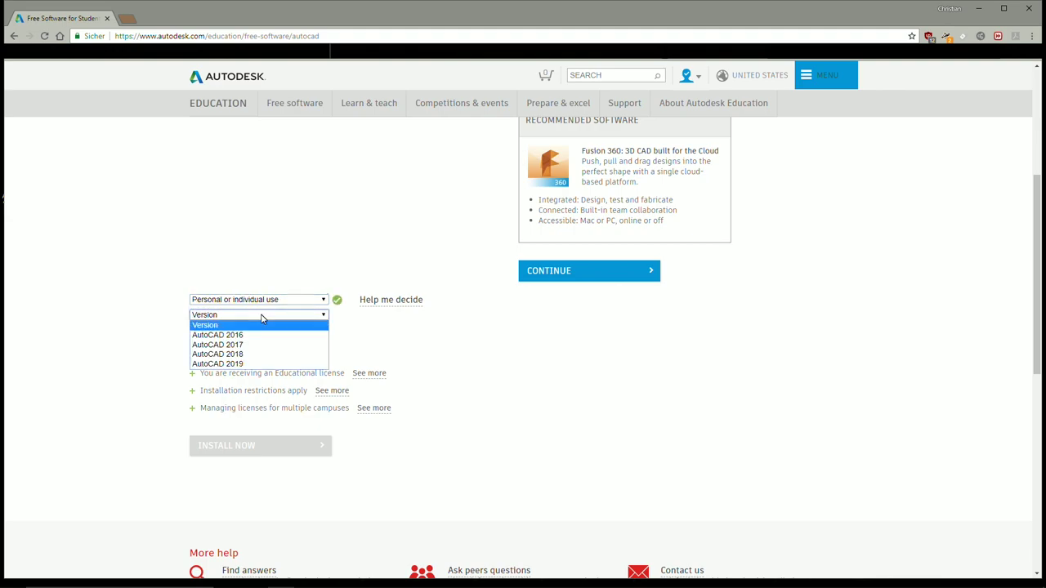
click(251, 364)
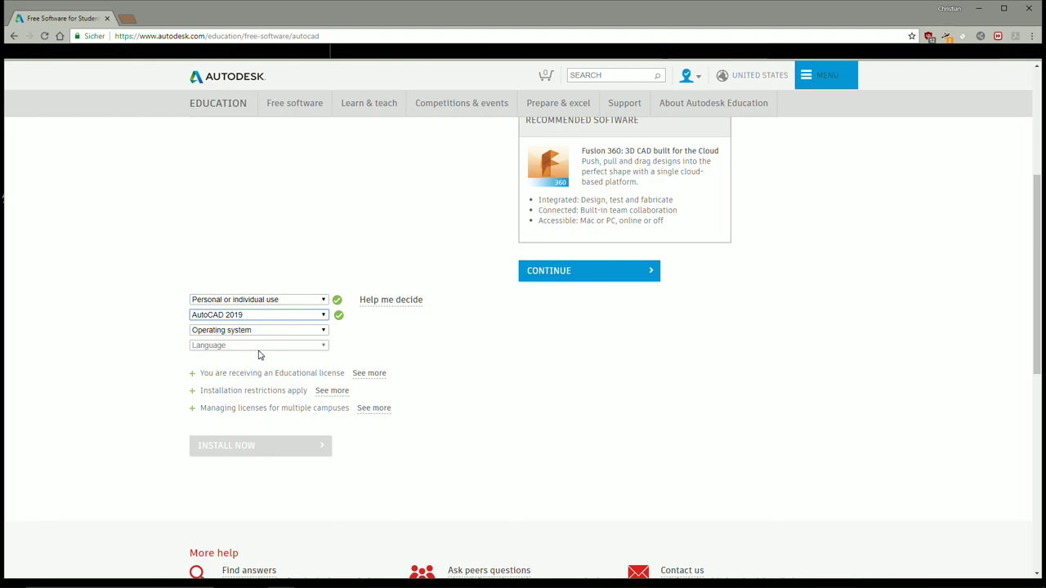
click(239, 332)
click(261, 315)
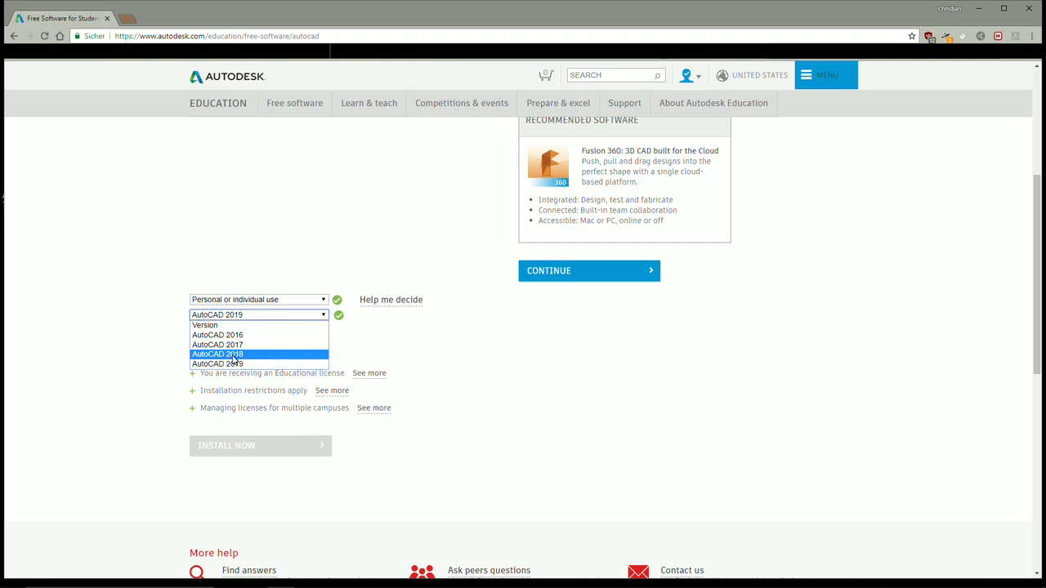
click(237, 364)
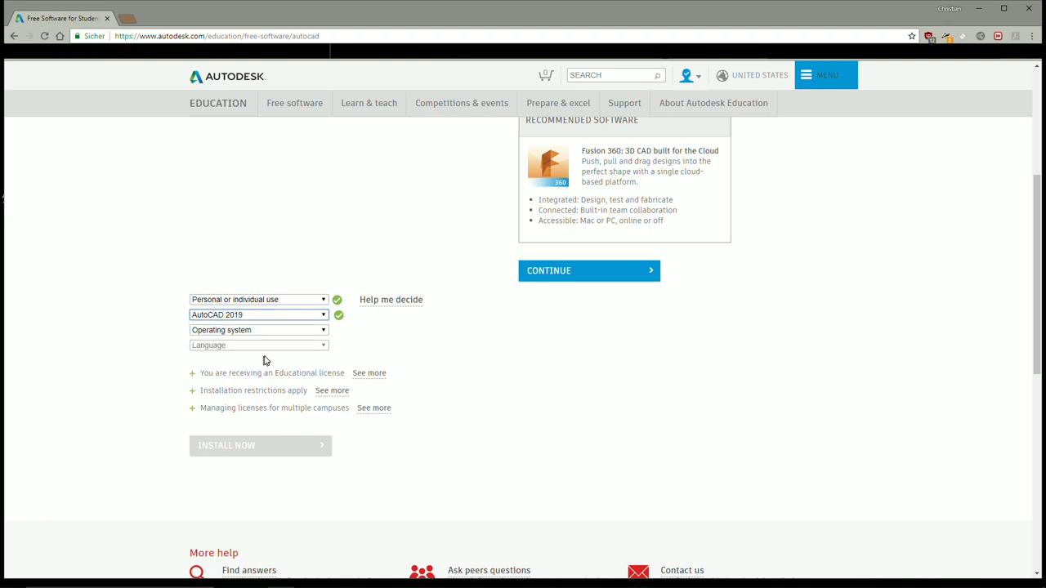
click(250, 330)
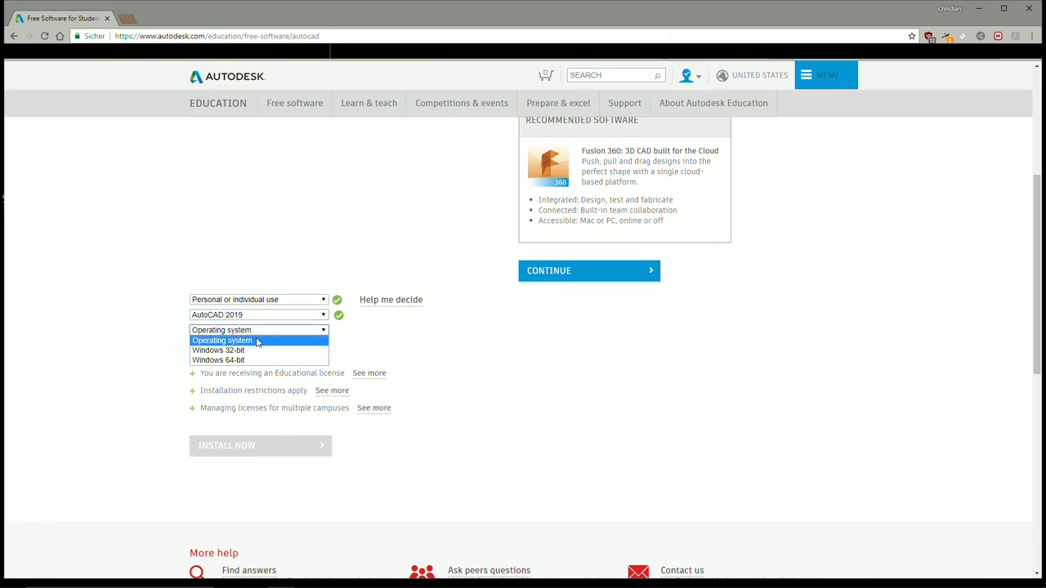
click(260, 360)
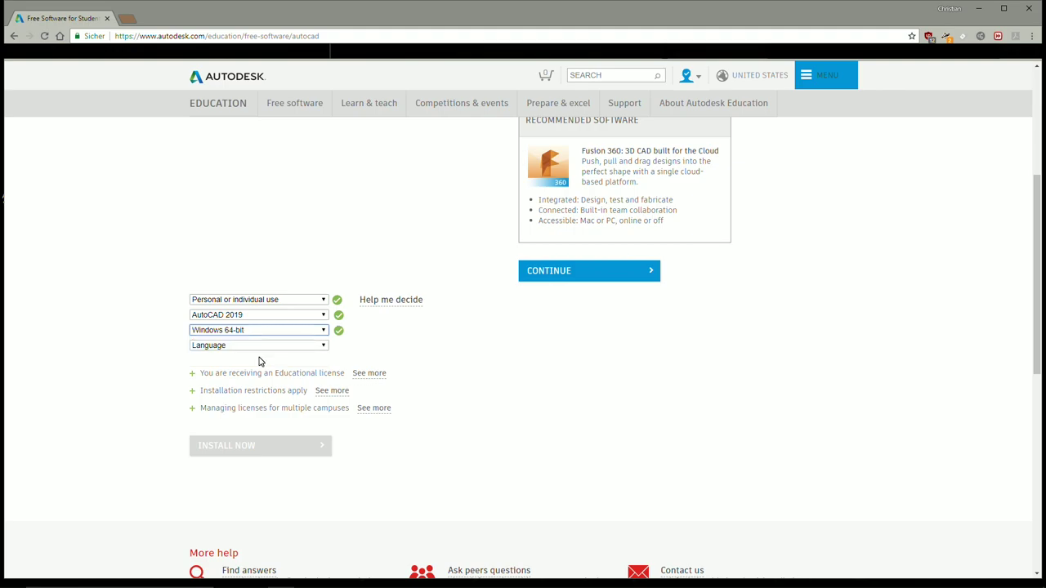
click(250, 347)
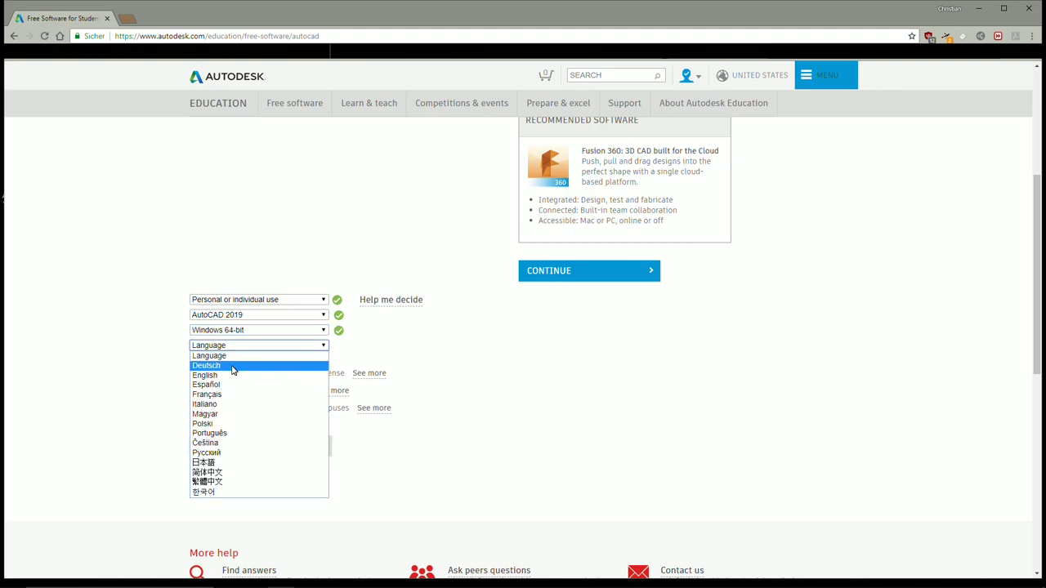
click(232, 366)
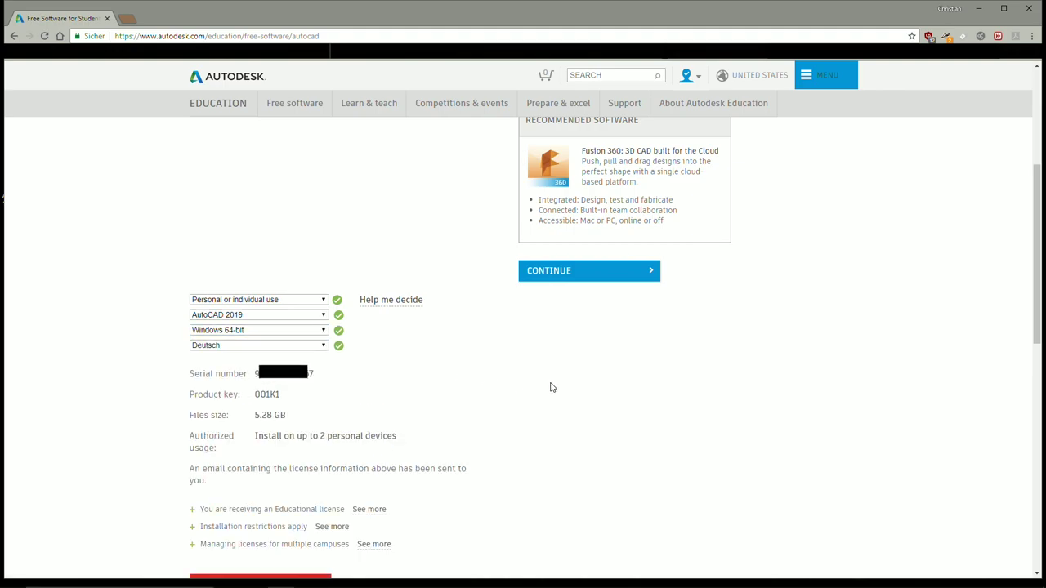
Review the 5.28 GB download size and the licence details
scroll(490, 363, down, 1)
drag(256, 307, 341, 316)
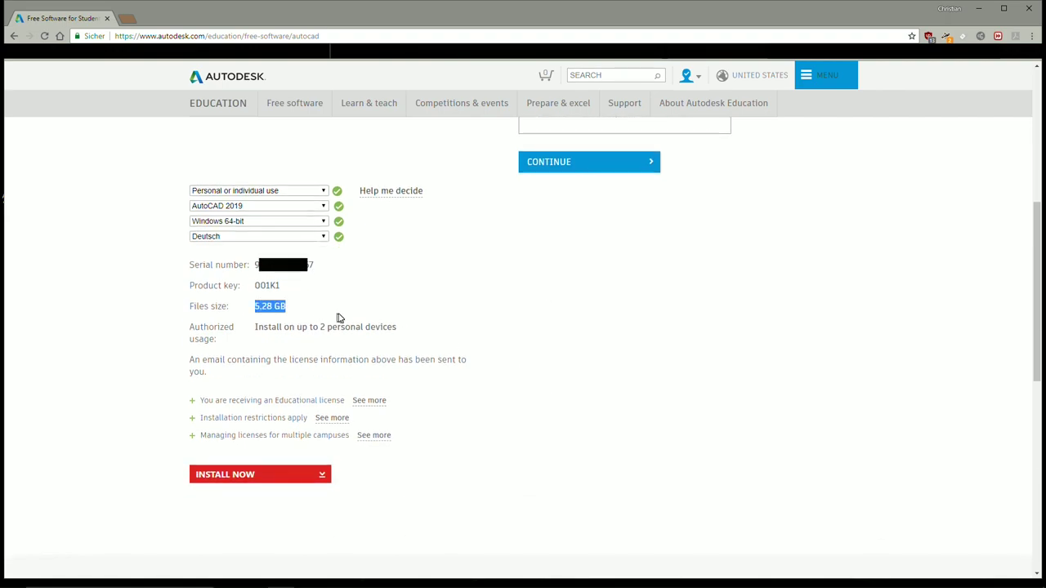
click(341, 316)
drag(183, 270, 341, 275)
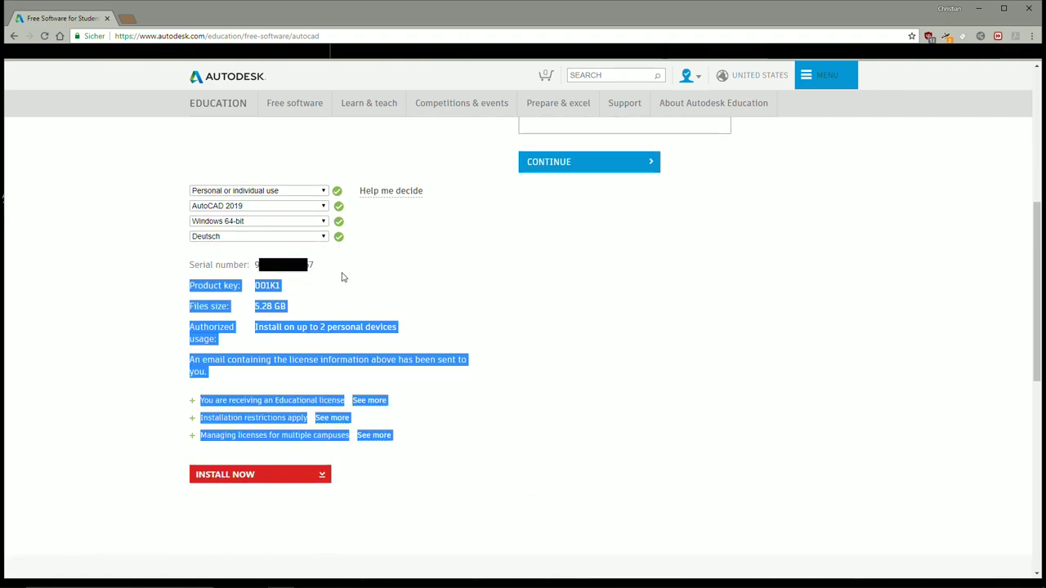
click(347, 277)
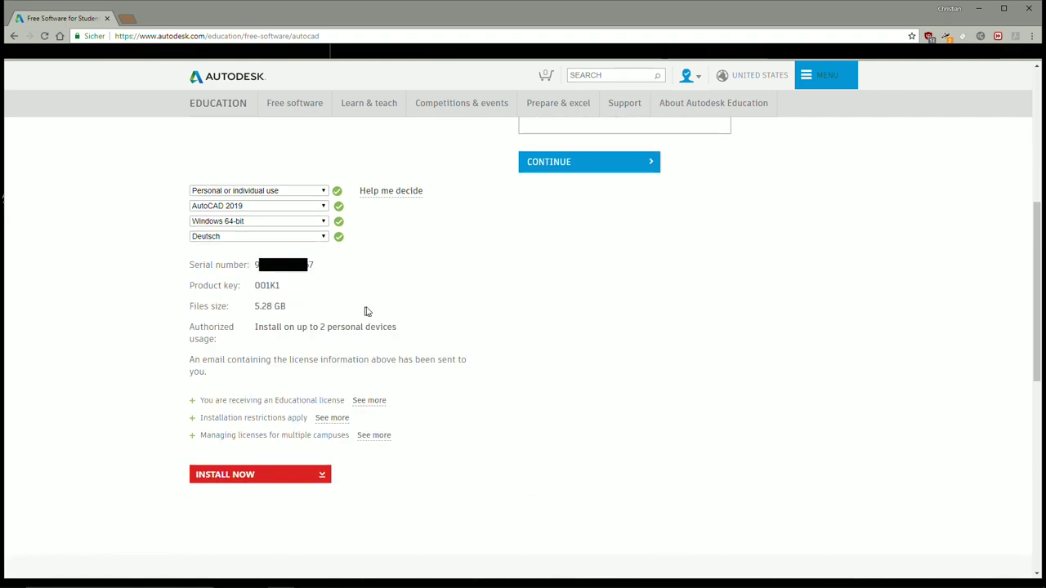
Accept the licence agreement and start downloading the AutoCAD 2019 installer
click(255, 476)
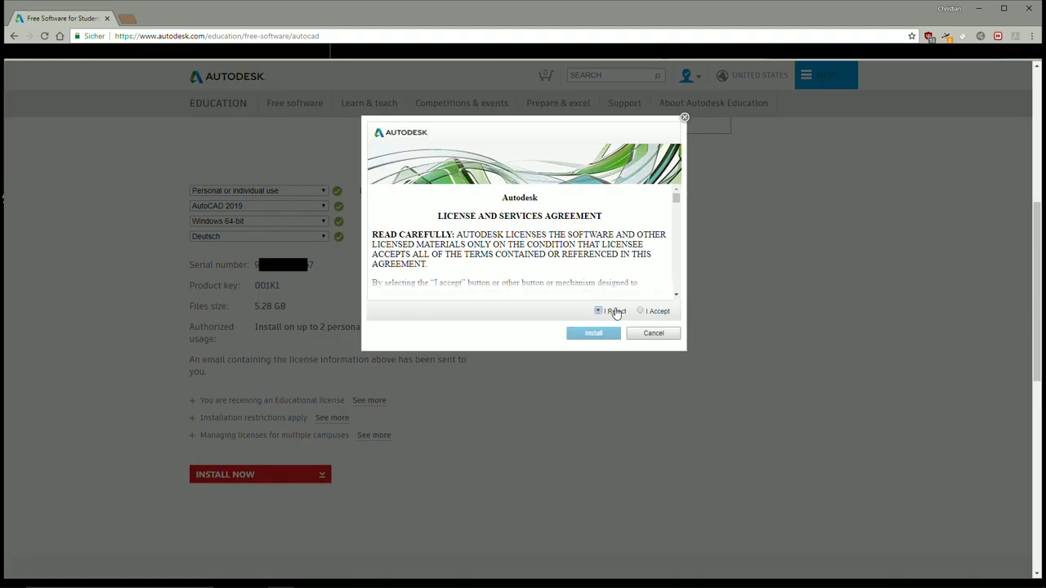
click(647, 315)
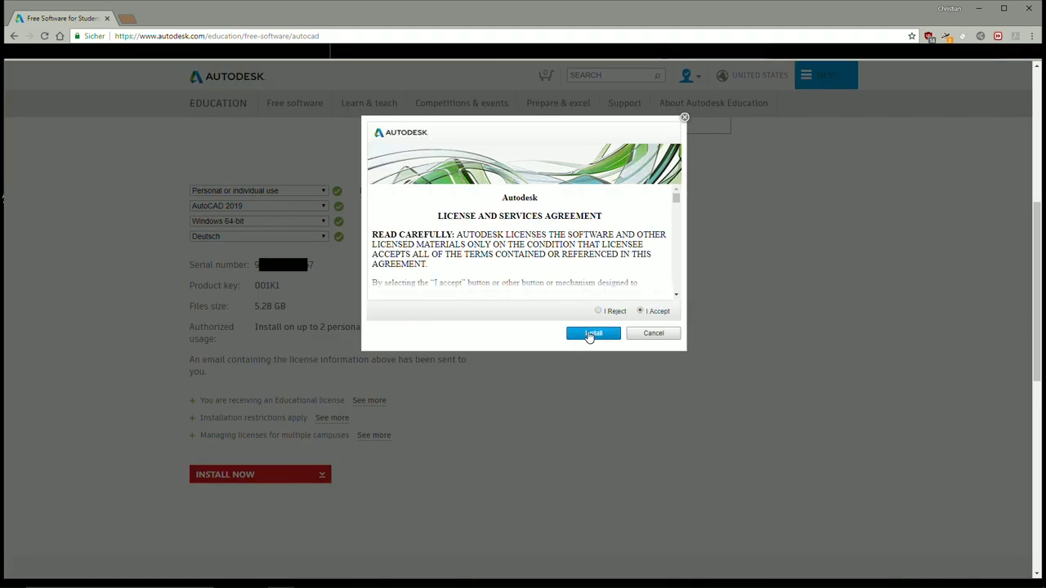
click(590, 335)
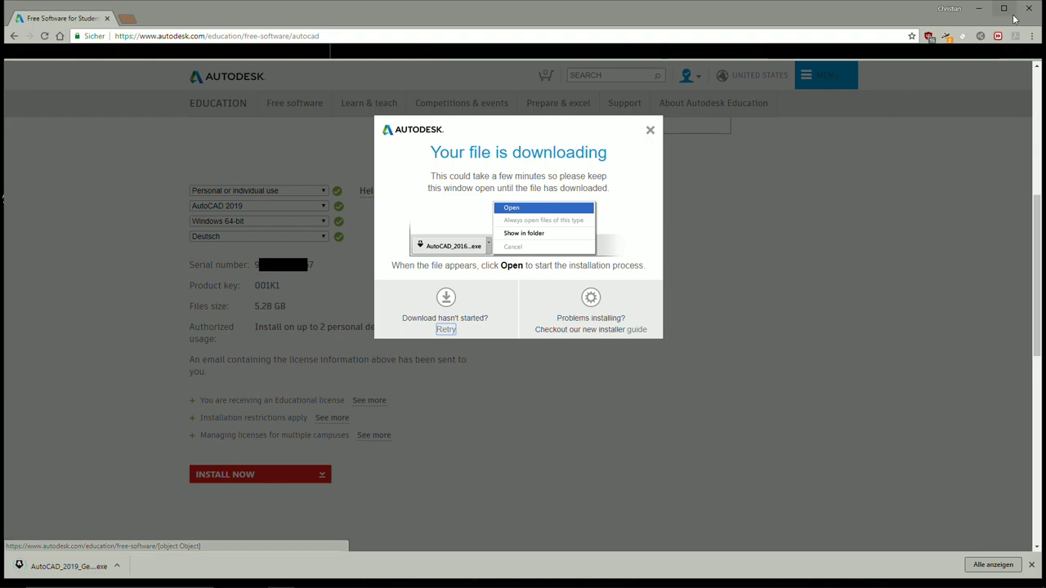
Run the downloaded installer and choose Installieren on this computer
click(61, 566)
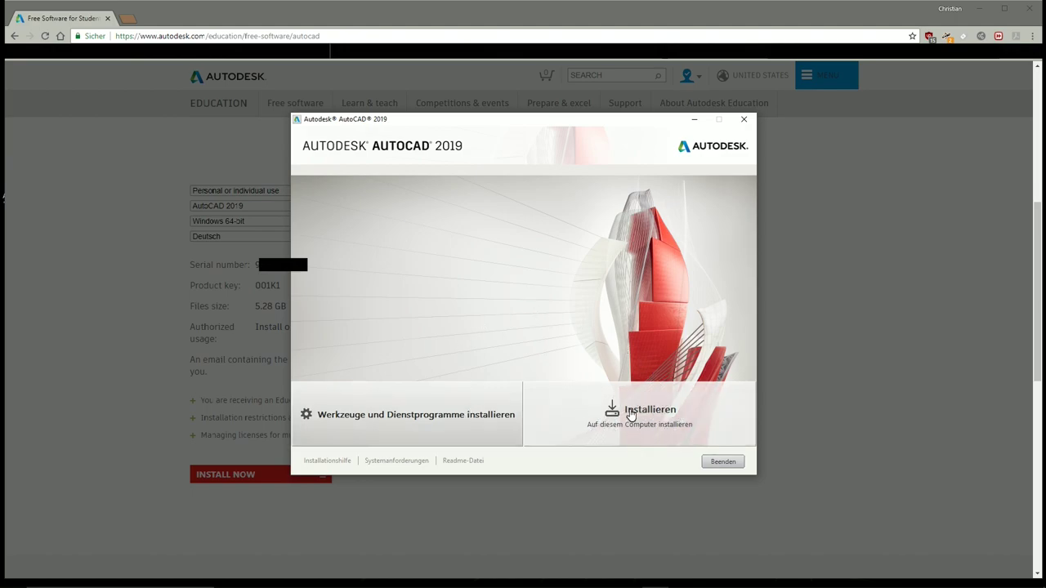
click(630, 415)
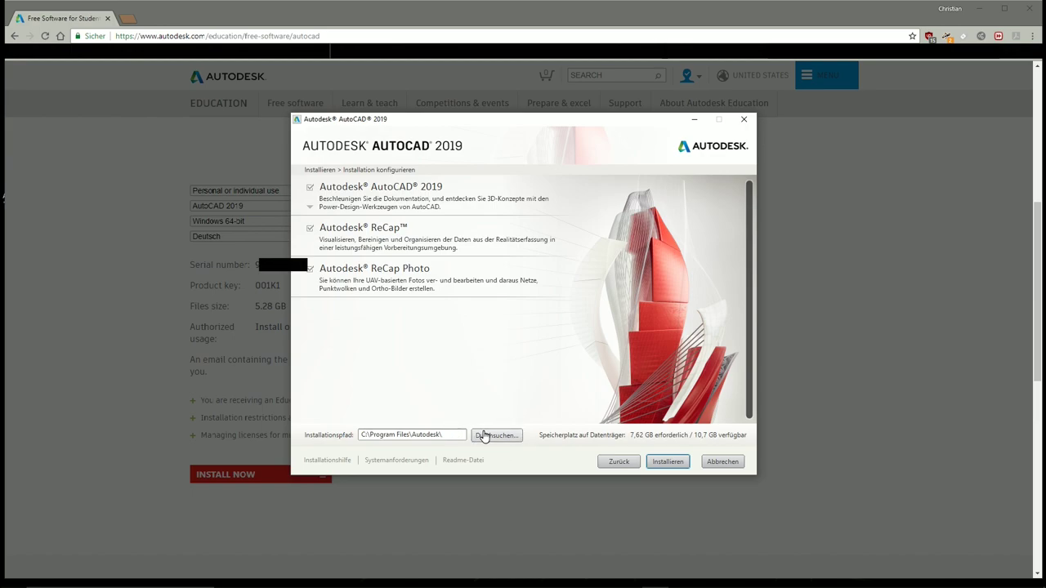
Change the installation folder to D:\Autodesk\ after checking drive D: free space in File Explorer
click(483, 437)
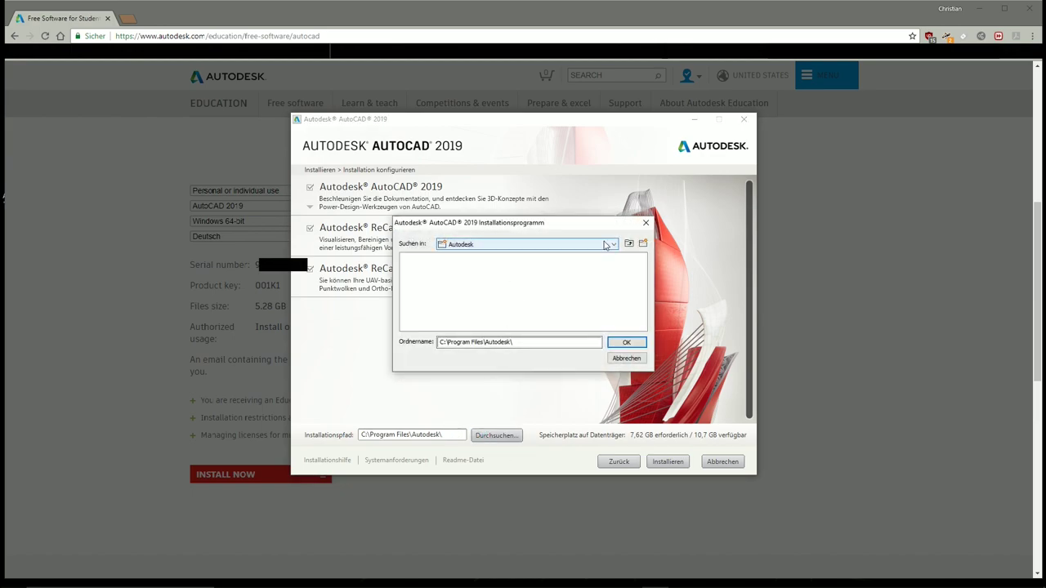
click(628, 244)
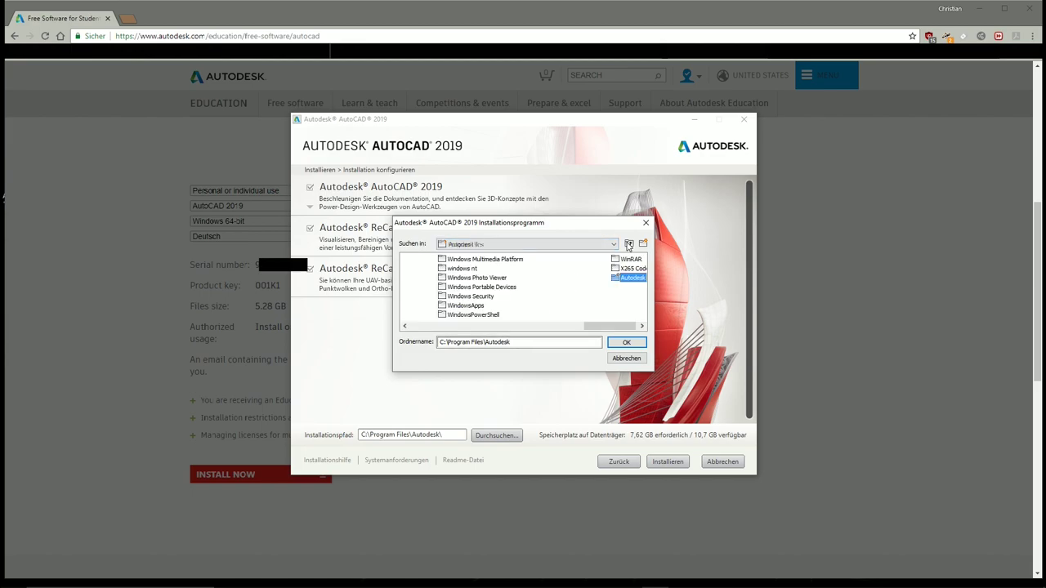
click(613, 244)
click(609, 245)
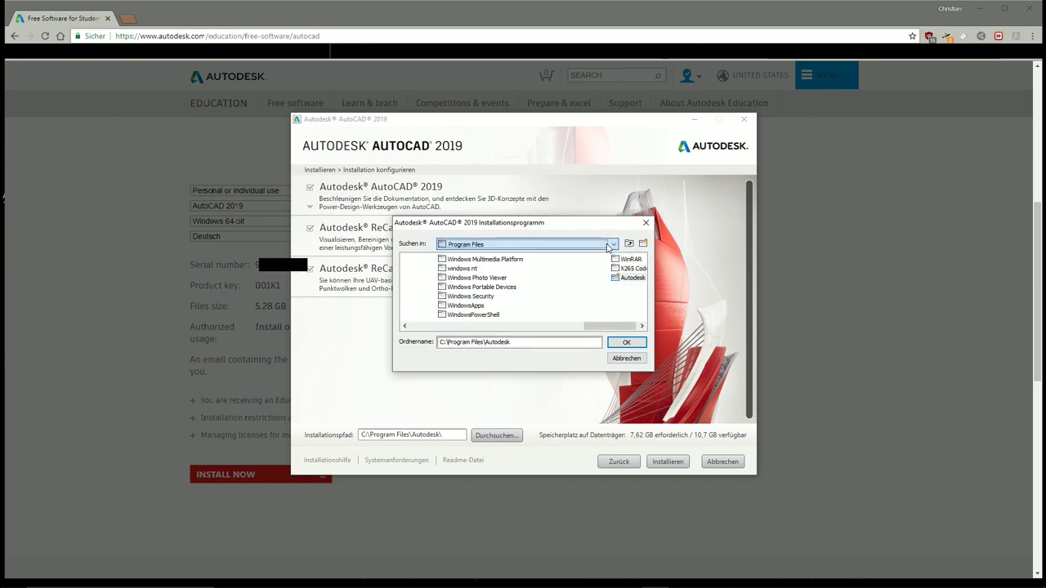
click(254, 578)
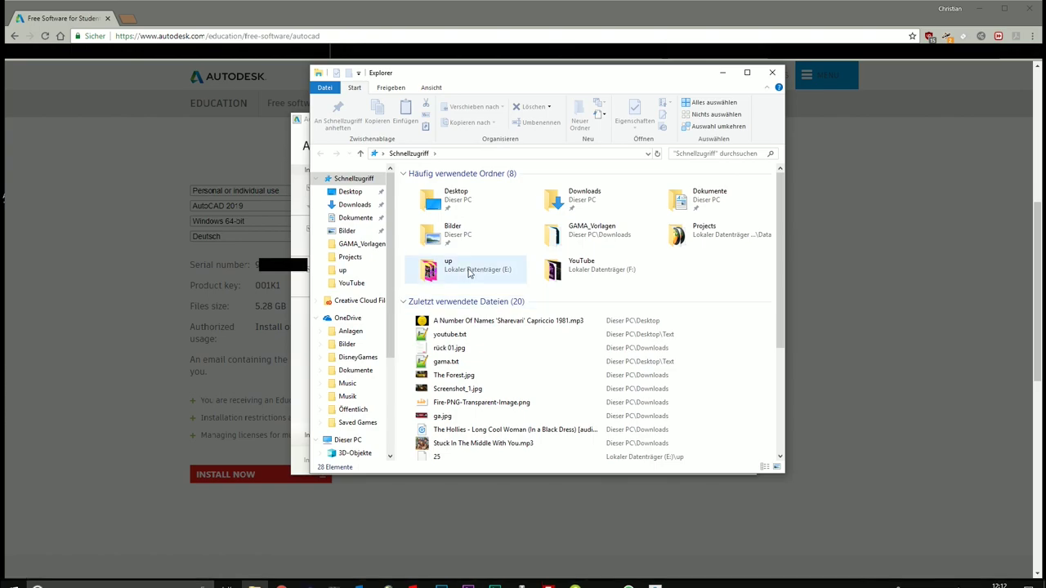
click(360, 440)
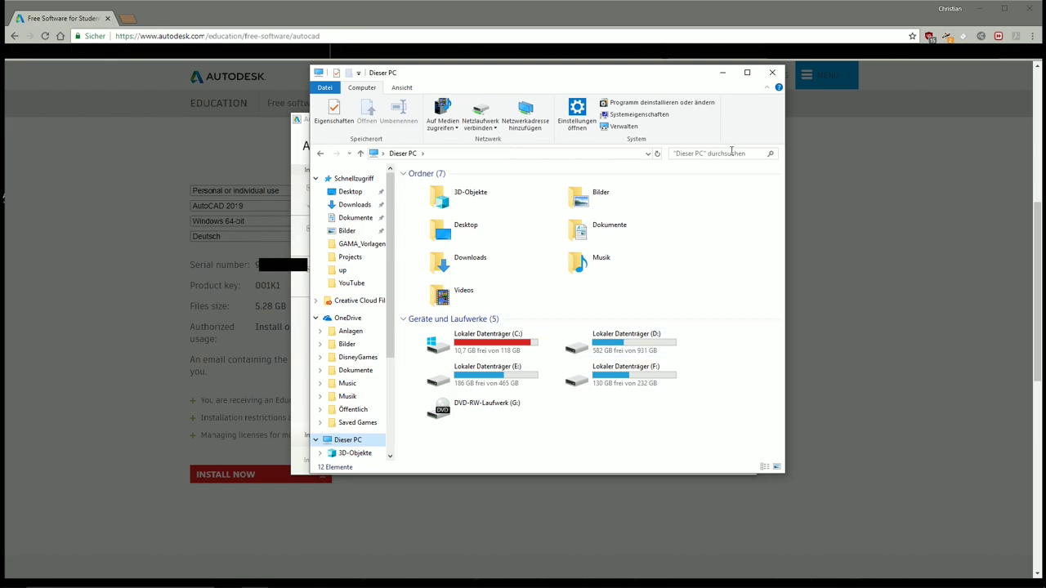
click(772, 74)
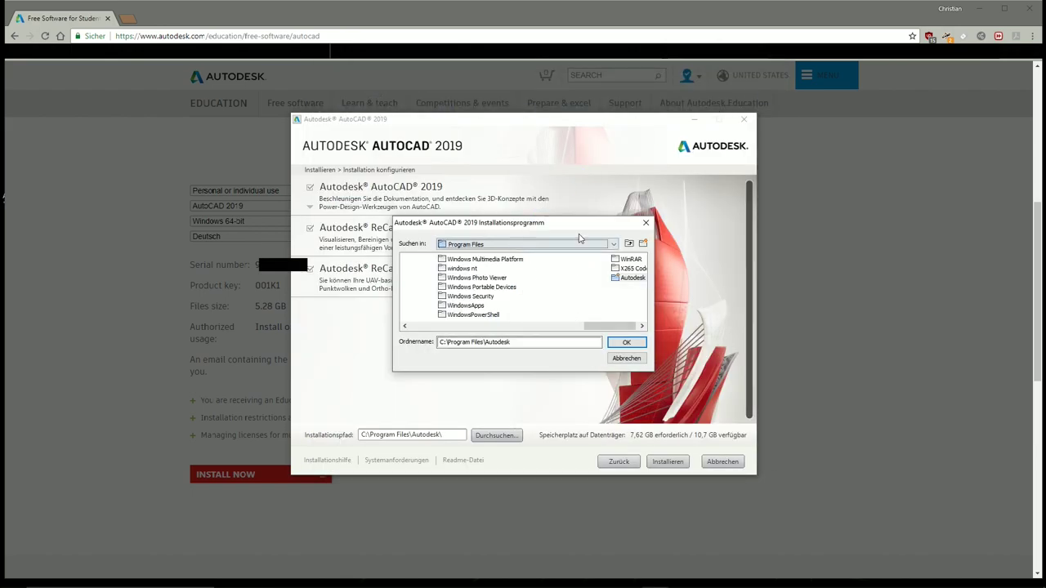
click(613, 244)
click(514, 278)
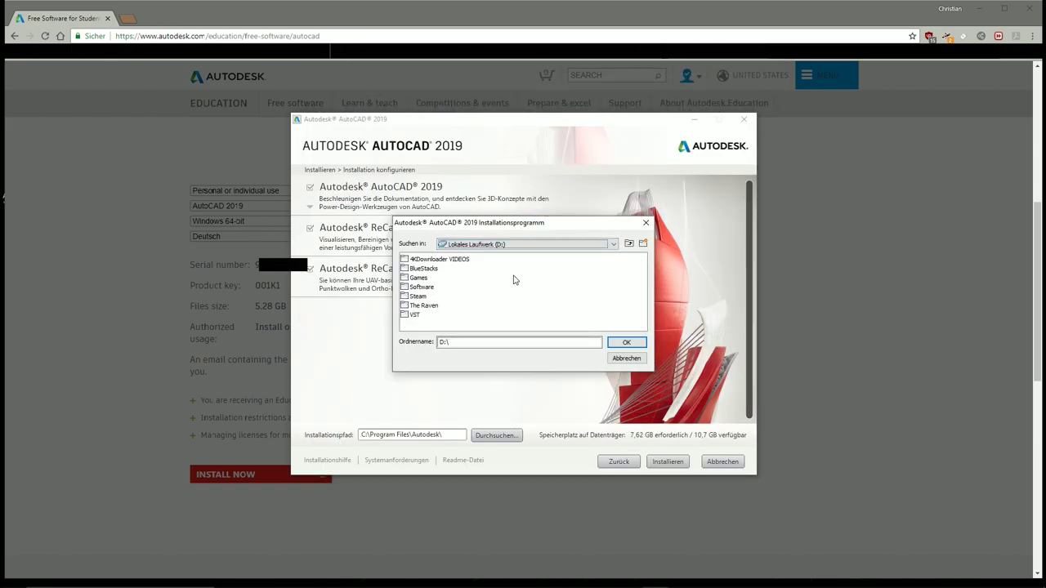
click(469, 343)
text(Autodesk)
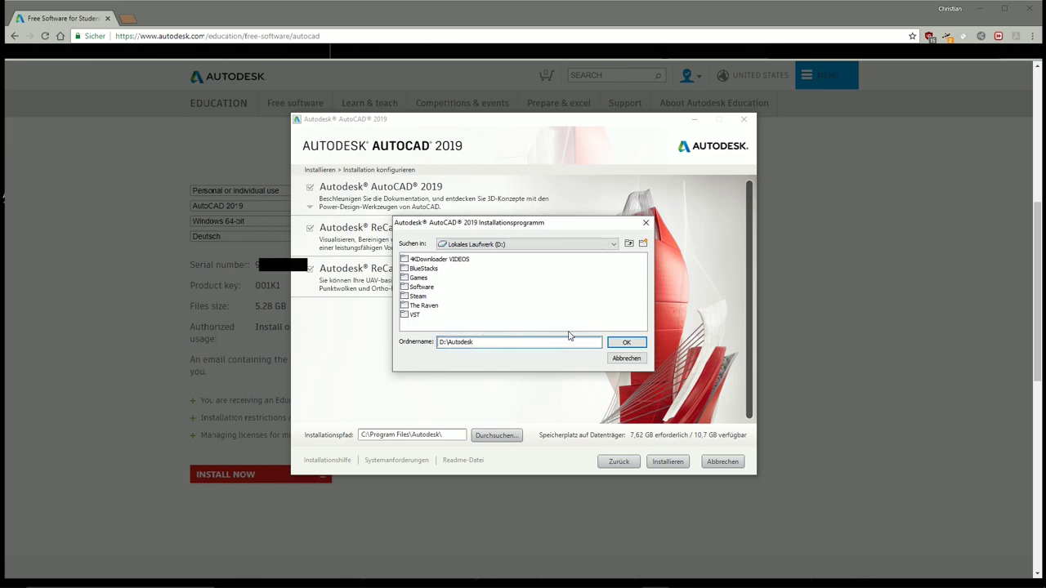
click(625, 344)
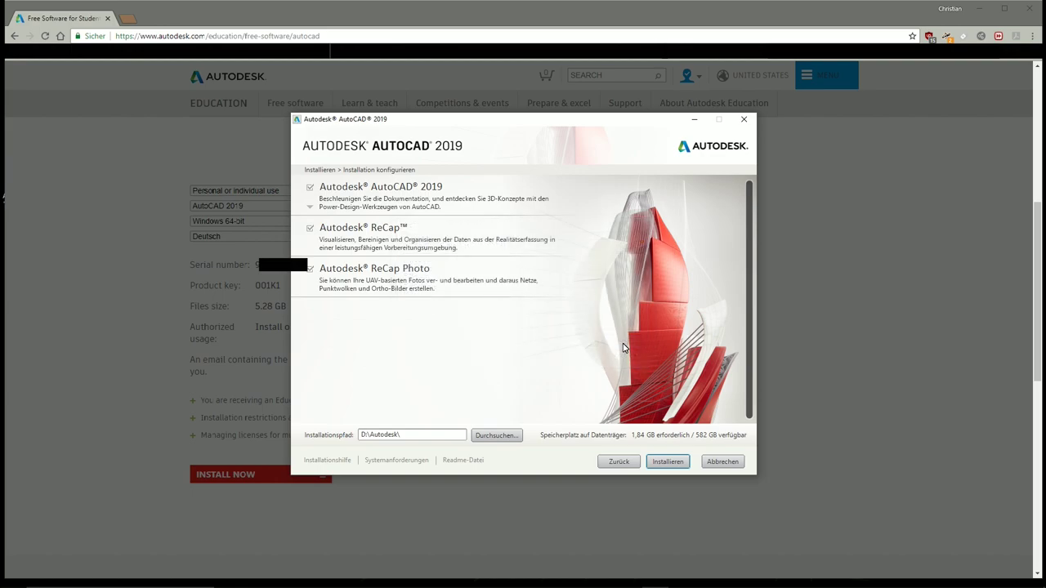
Install AutoCAD 2019, ReCap and ReCap Photo to D:\Autodesk and wait for the success summary
click(416, 434)
drag(358, 437, 399, 434)
click(428, 434)
click(665, 462)
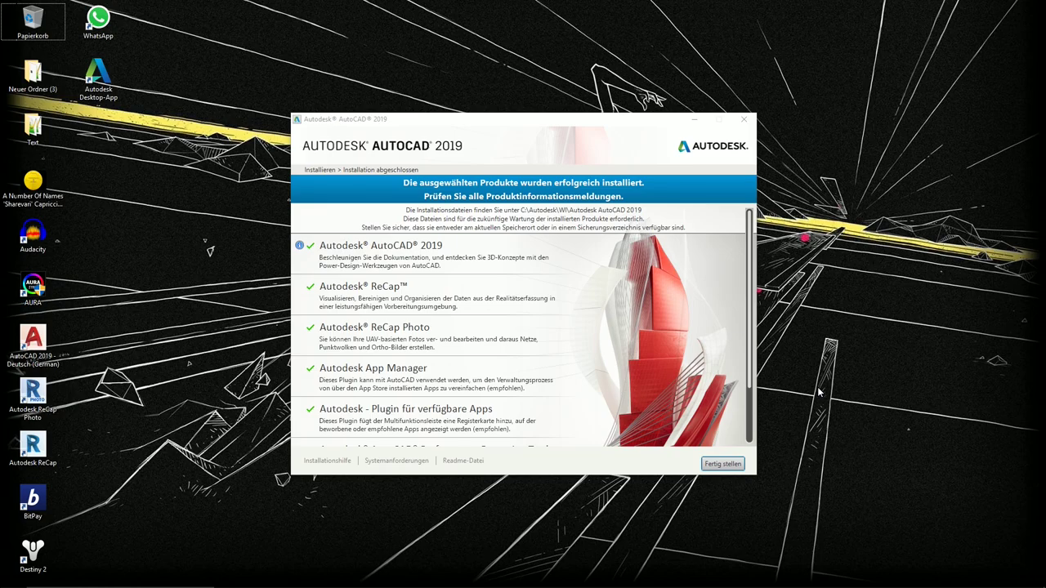
scroll(480, 276, down, 3)
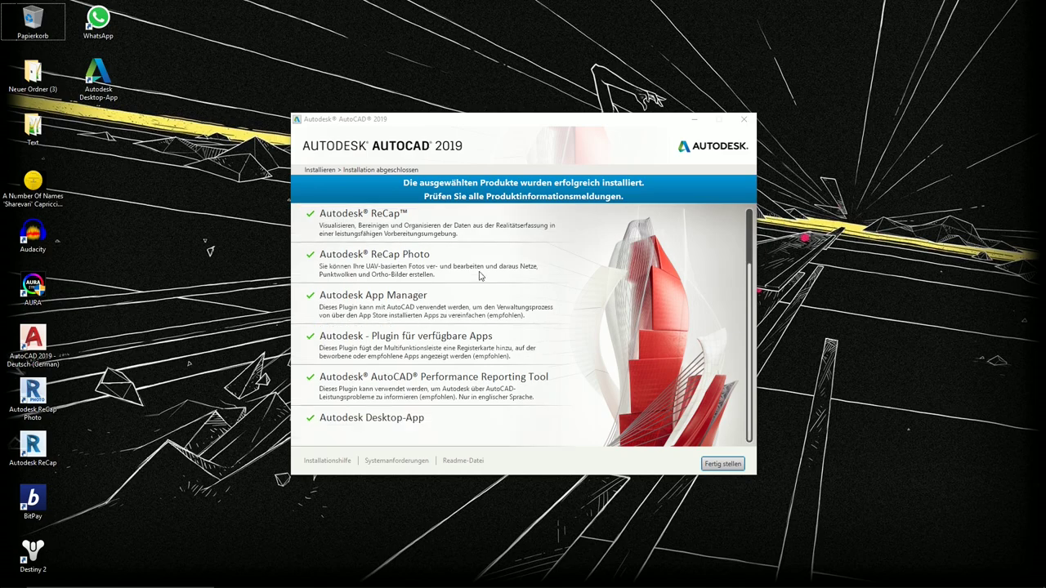
scroll(478, 278, up, 3)
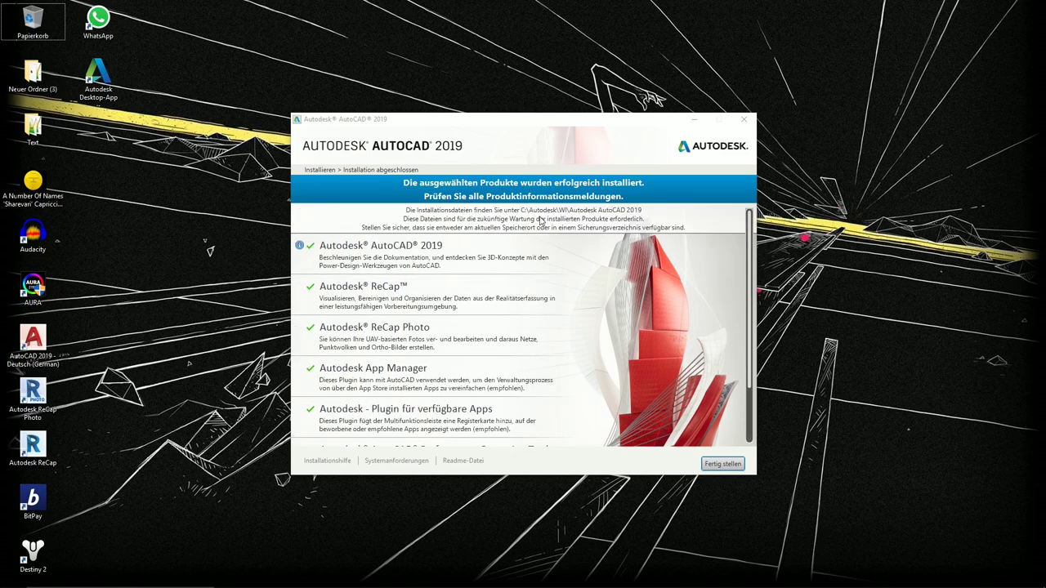
Finish the installer, decline the restart, and select the AutoCAD 2019 desktop shortcut
click(722, 464)
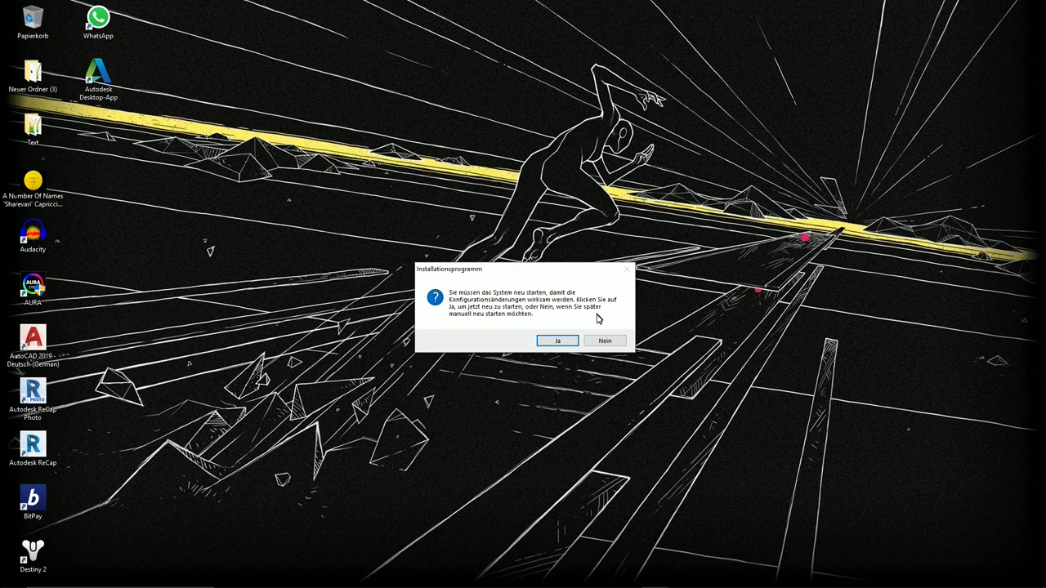
click(605, 340)
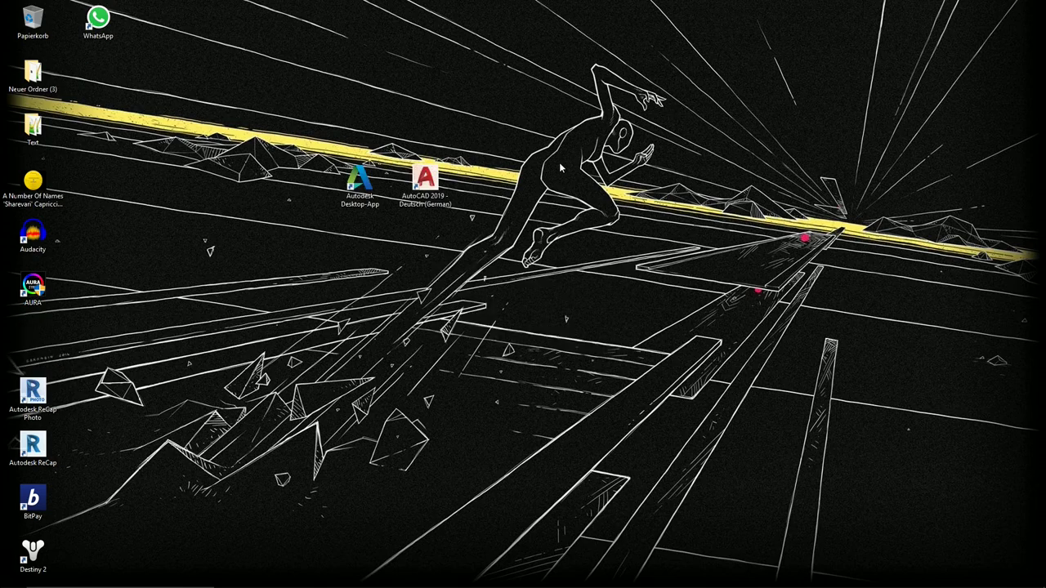
click(423, 174)
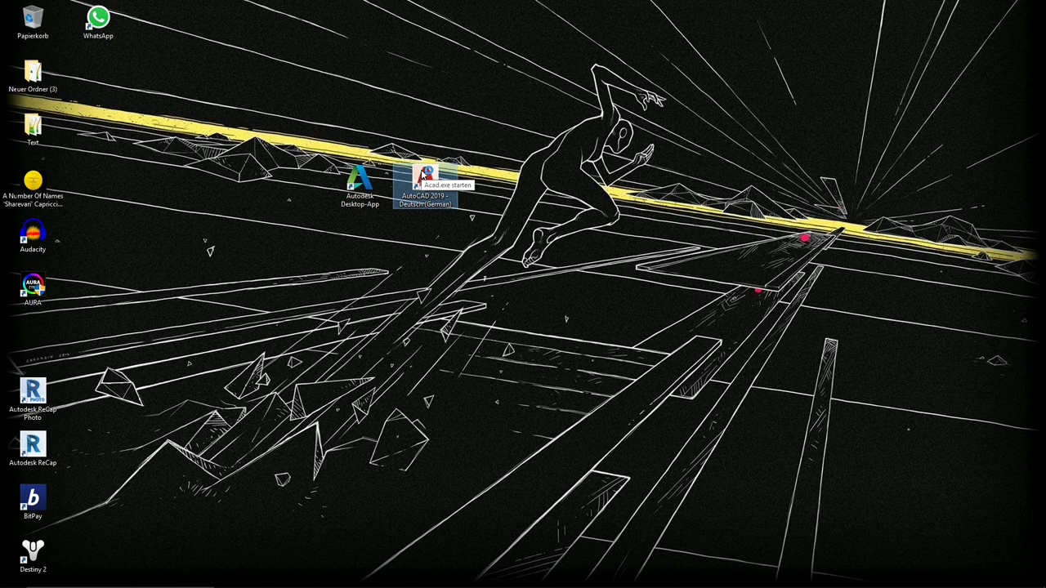
Launch AutoCAD 2019 from the desktop and accept the Autodesk privacy policy with 'Ich stimme zu'
double_click(423, 174)
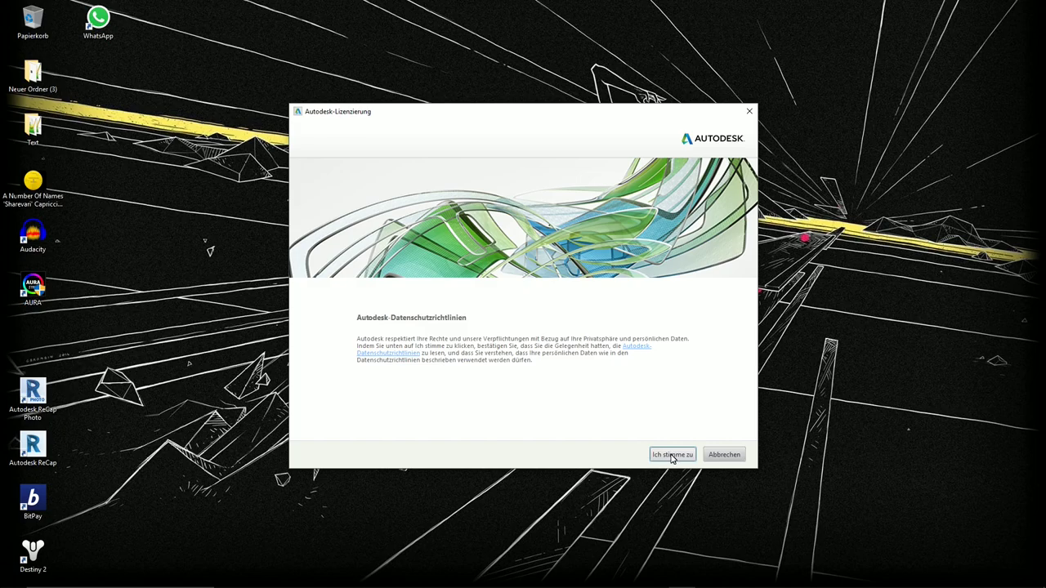
click(672, 455)
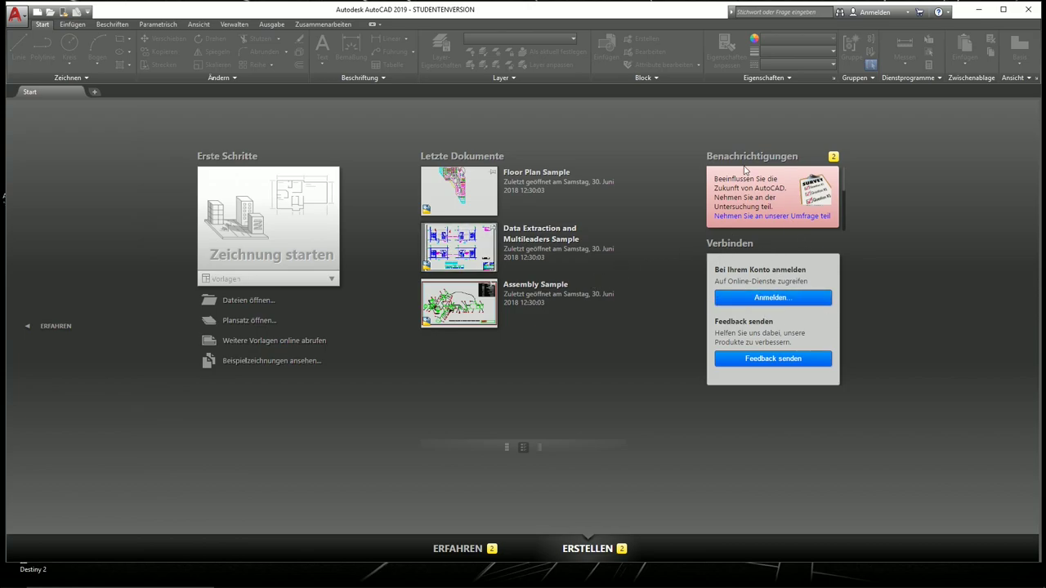
click(758, 298)
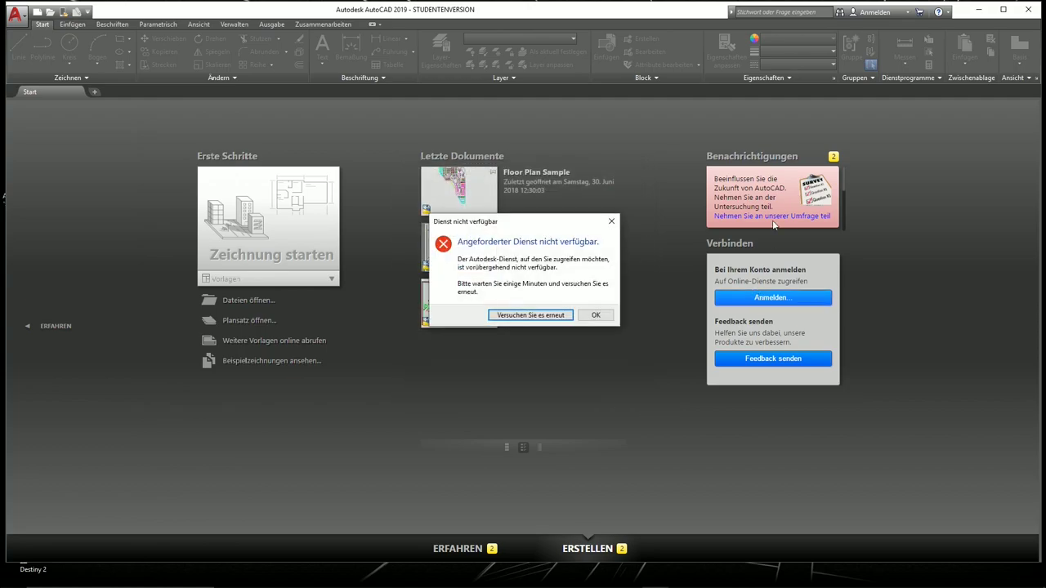
click(587, 315)
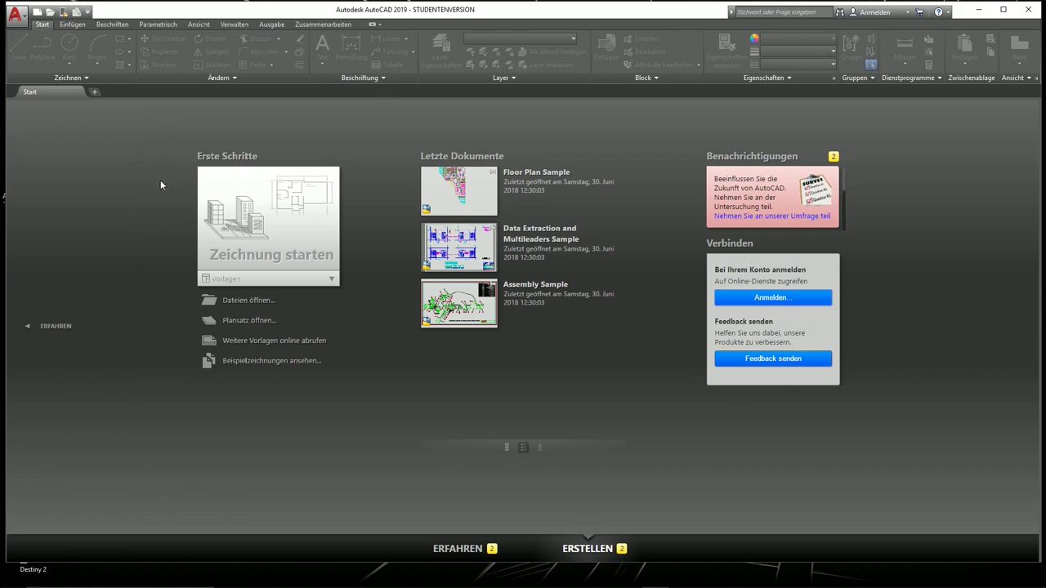
Open the ERFAHREN page and scroll through the Erste Schritte videos
click(50, 328)
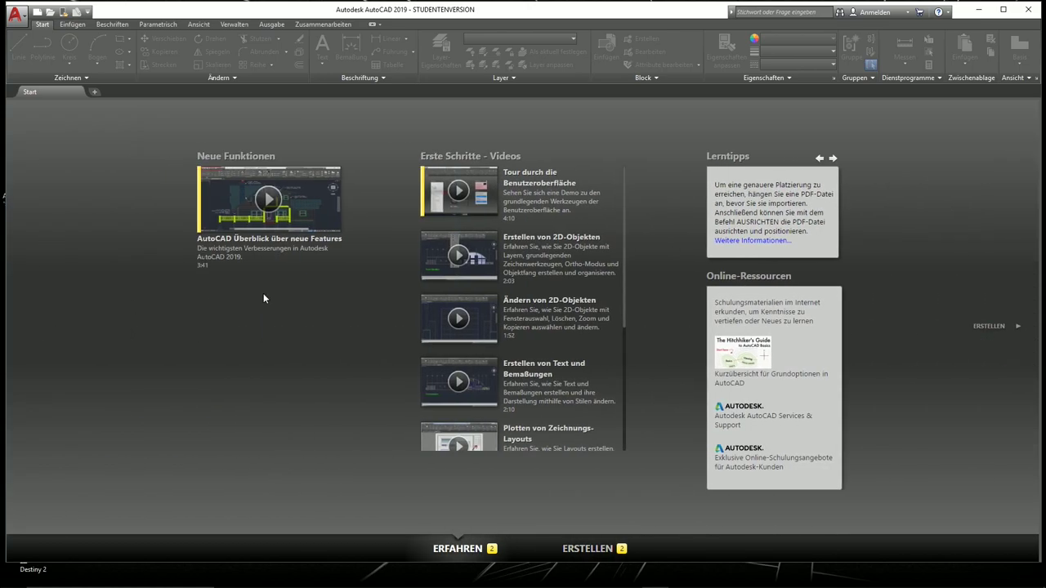
scroll(525, 273, down, 3)
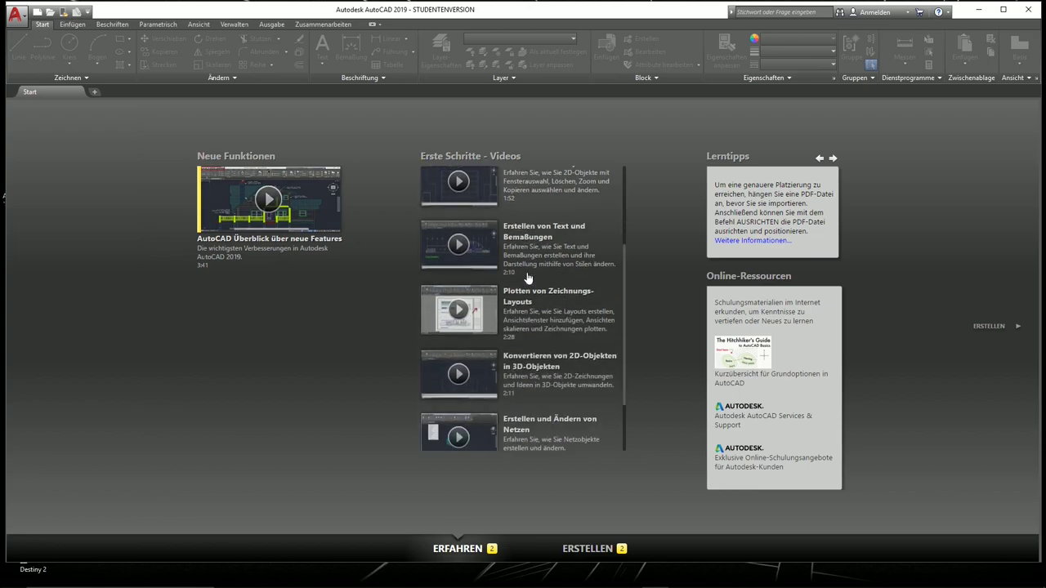
scroll(527, 276, down, 2)
scroll(527, 275, up, 4)
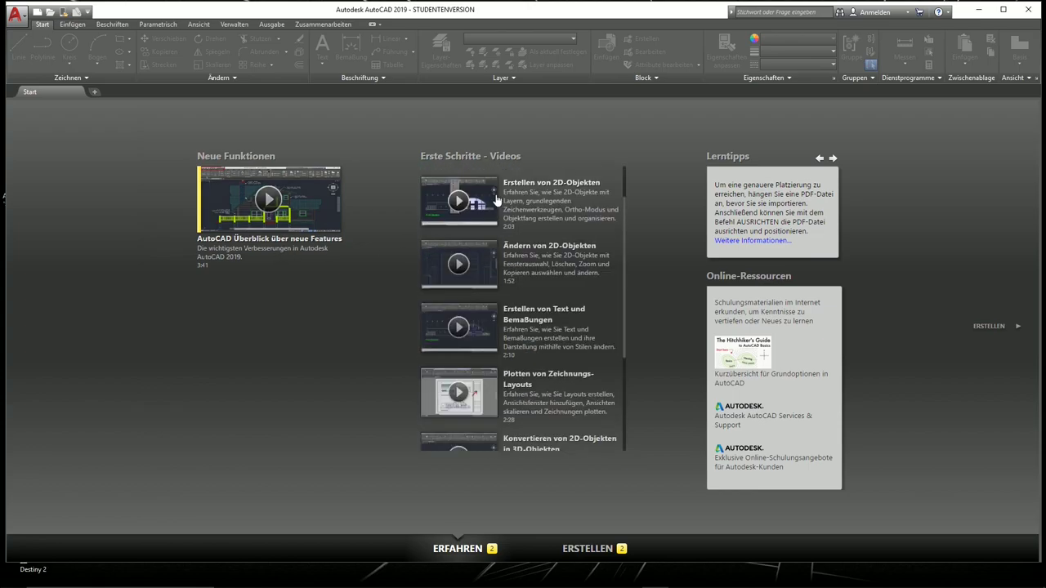
scroll(503, 201, down, 3)
scroll(531, 202, up, 5)
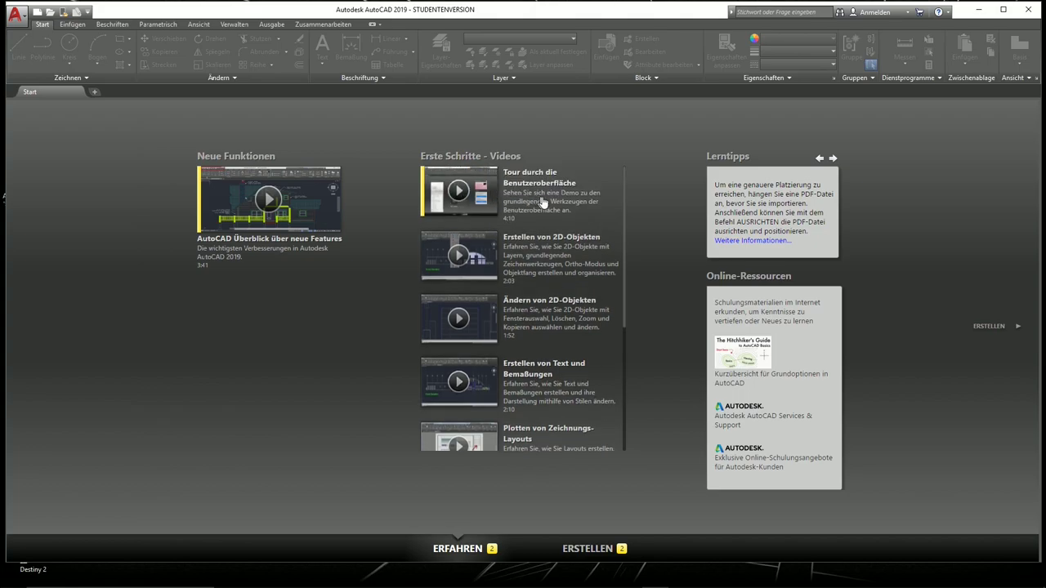
scroll(490, 262, down, 4)
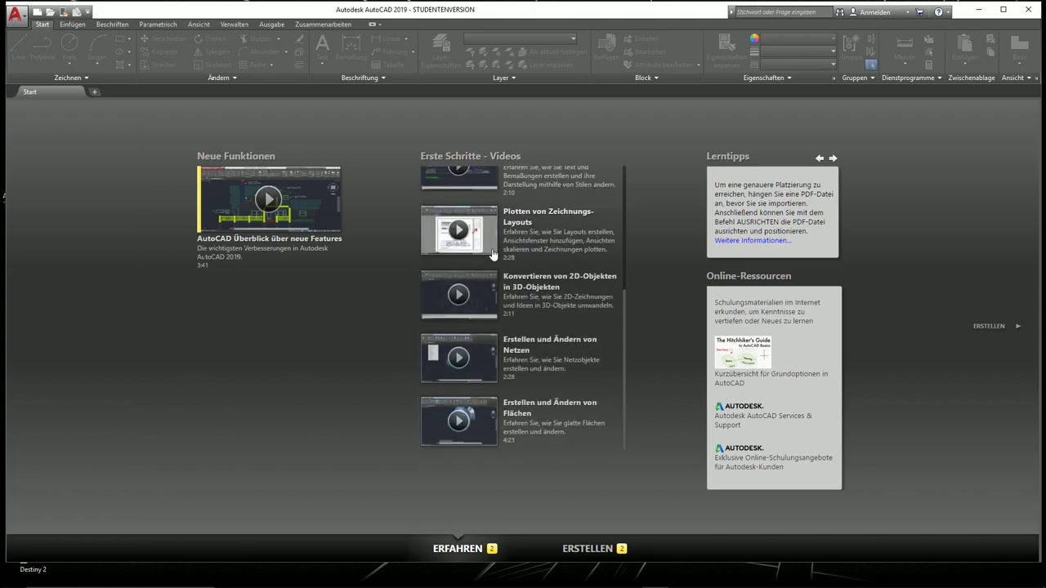
scroll(505, 299, up, 5)
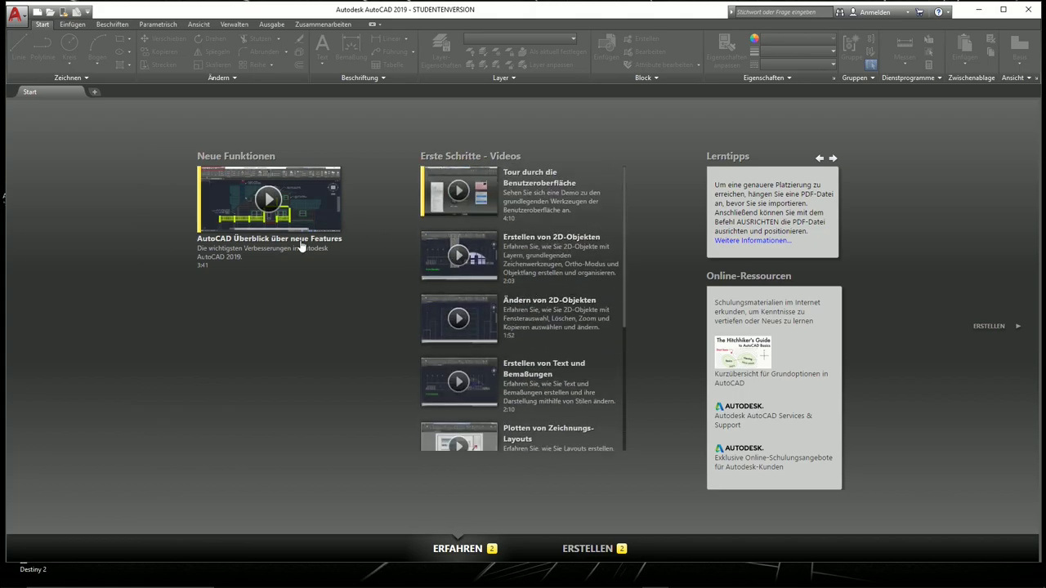